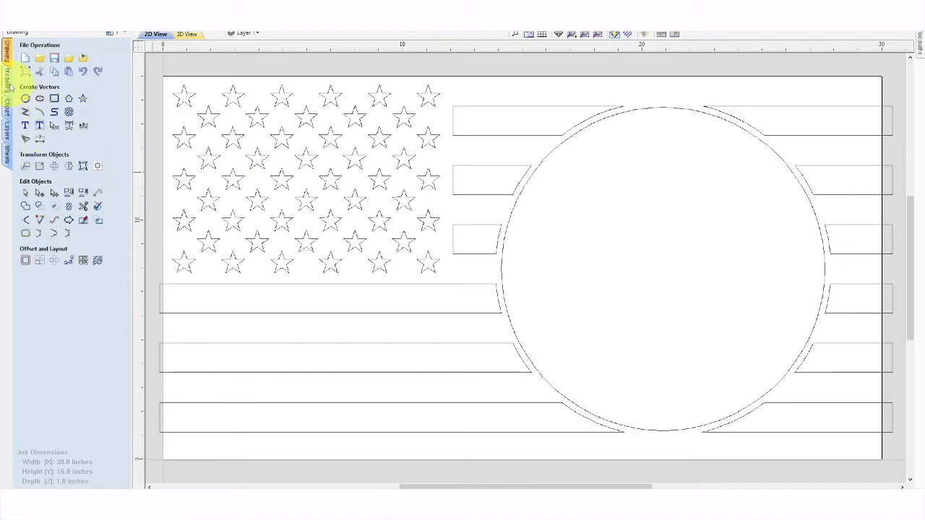
Step: Load the UNITED STATES MARINE CORPS STL model from Downloads for 3D import and dismiss the antivirus expiry notice
click(7, 85)
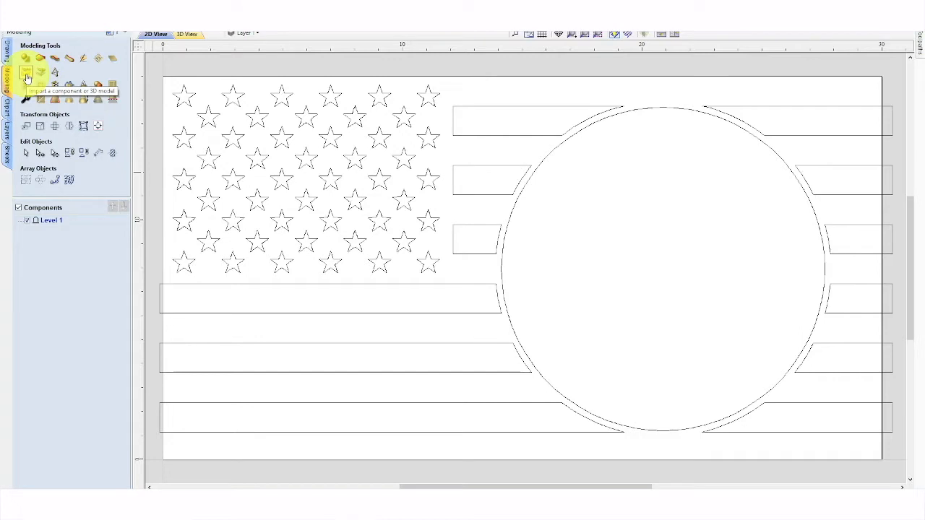
click(26, 72)
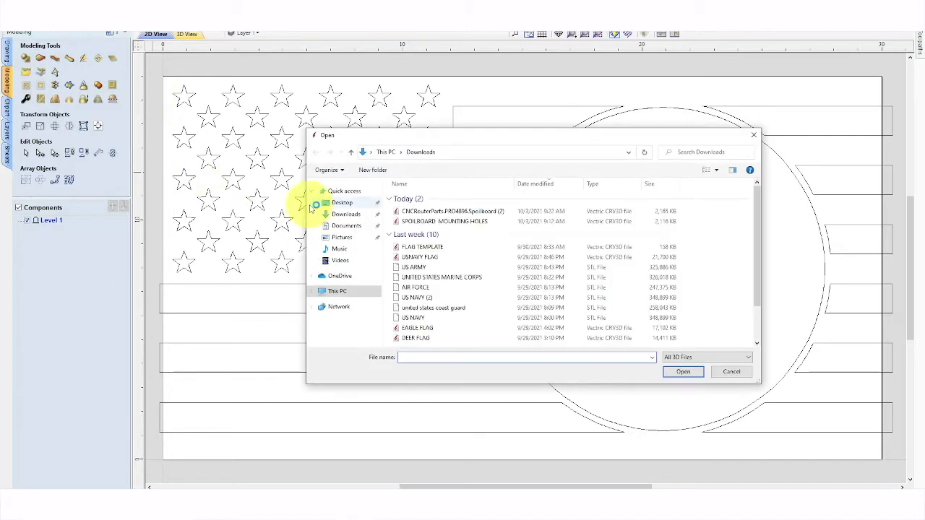
click(492, 281)
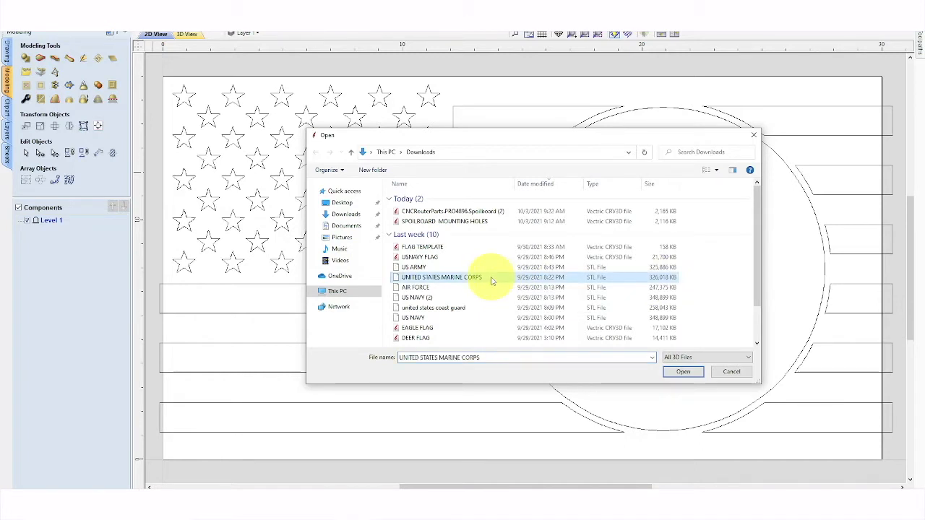
click(680, 373)
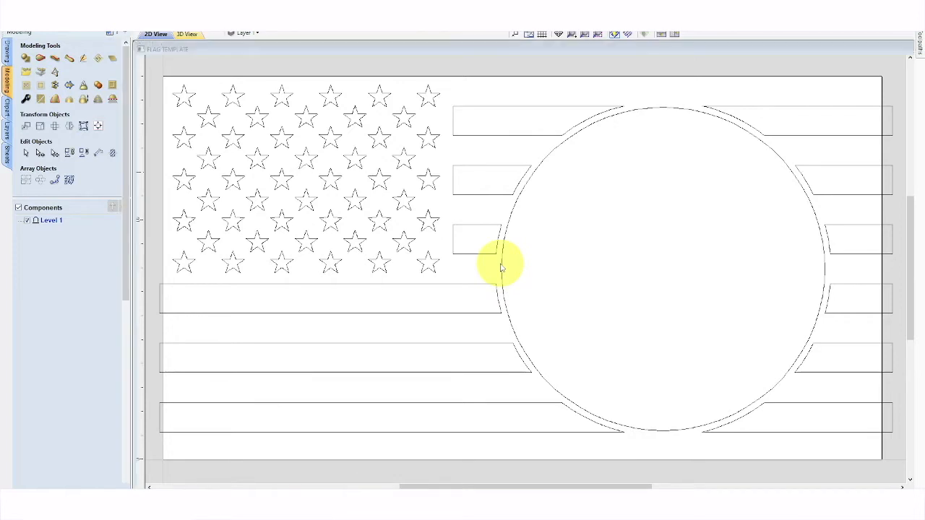
key(F3)
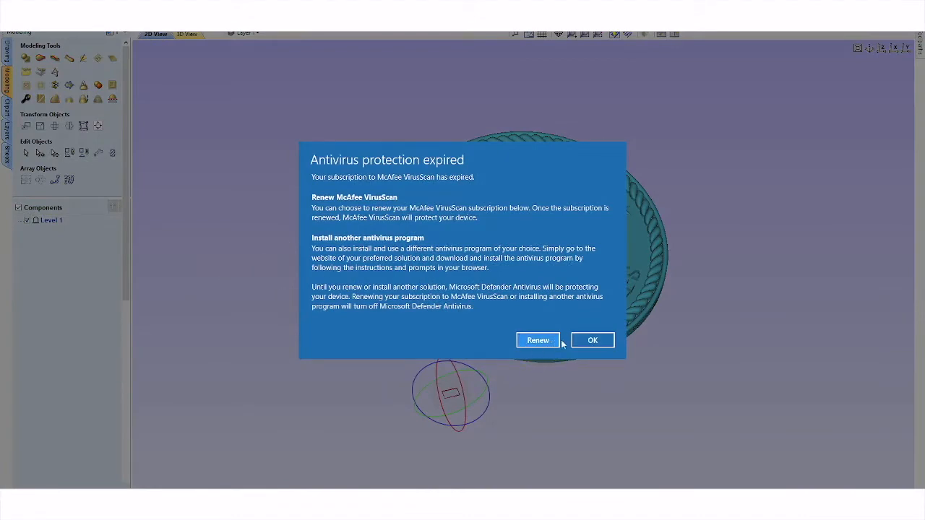
click(591, 340)
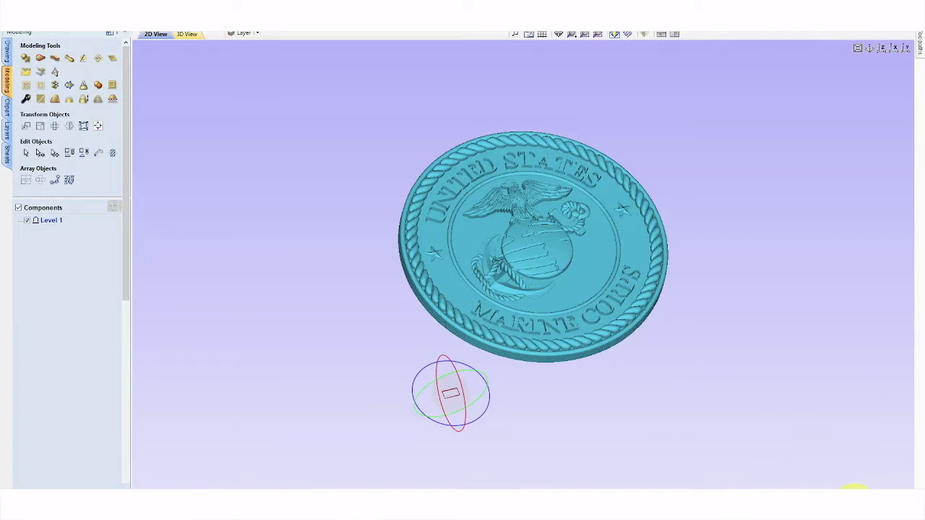
click(851, 505)
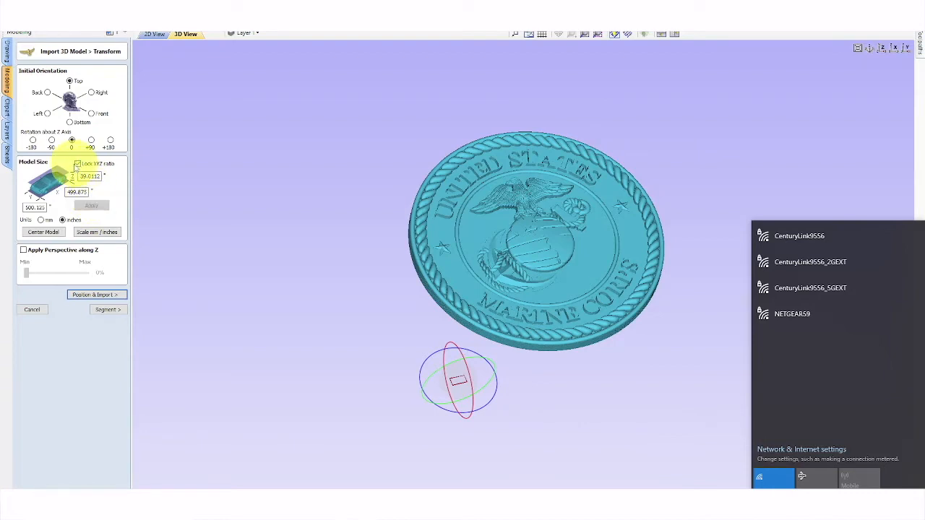
Step: Unlock the XYZ ratio and resize the imported model to X 14, Y 14 and Z 1.5 inches
click(77, 166)
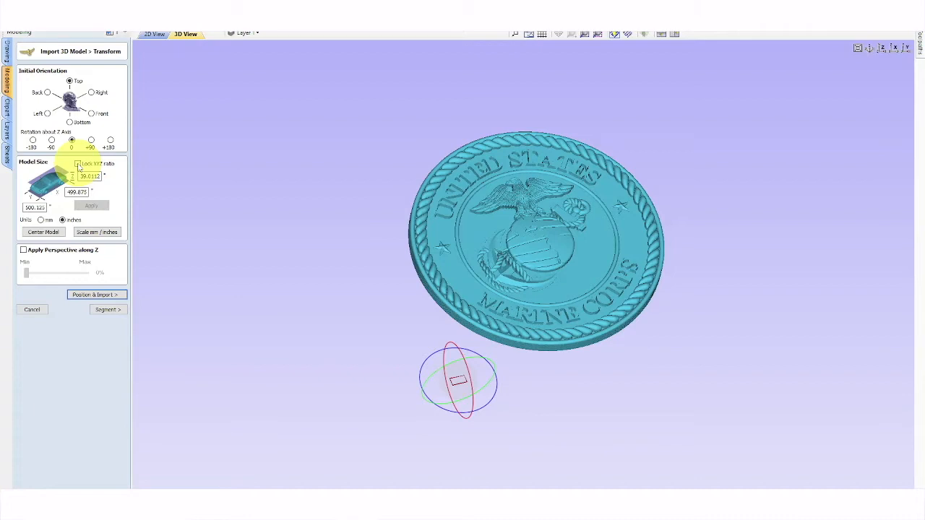
double_click(91, 176)
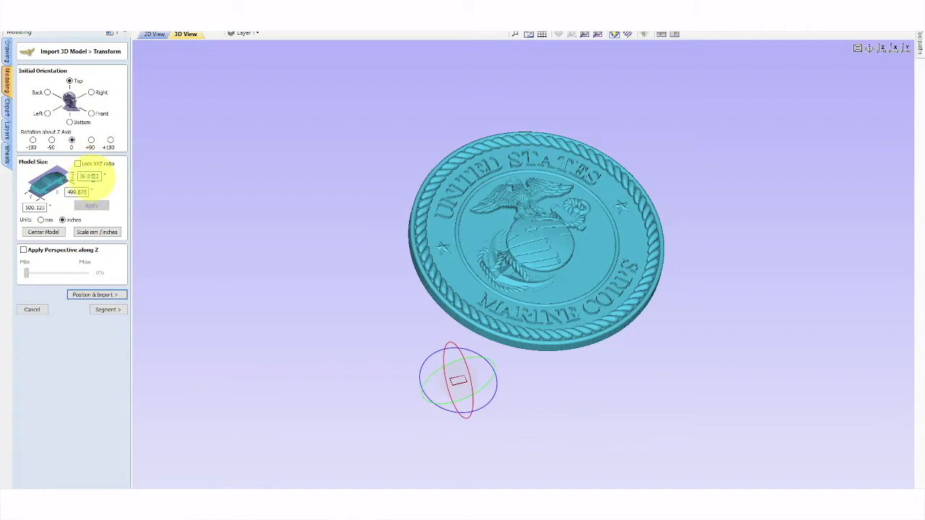
double_click(91, 176)
text(1)
click(86, 192)
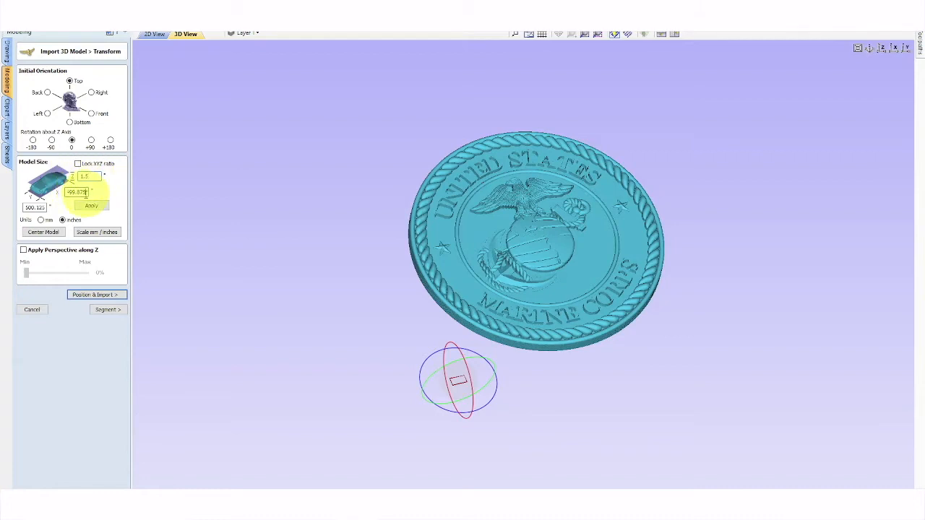
double_click(86, 193)
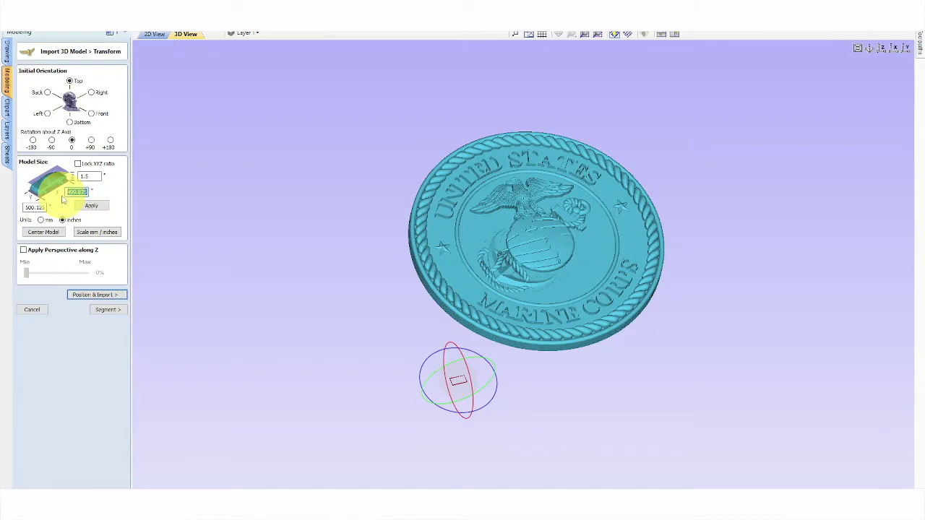
text(14)
double_click(36, 208)
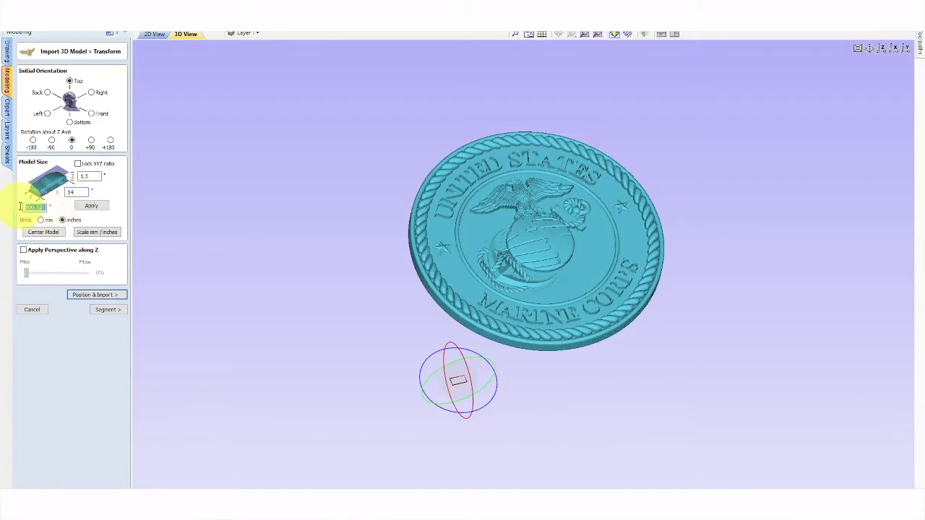
text(14)
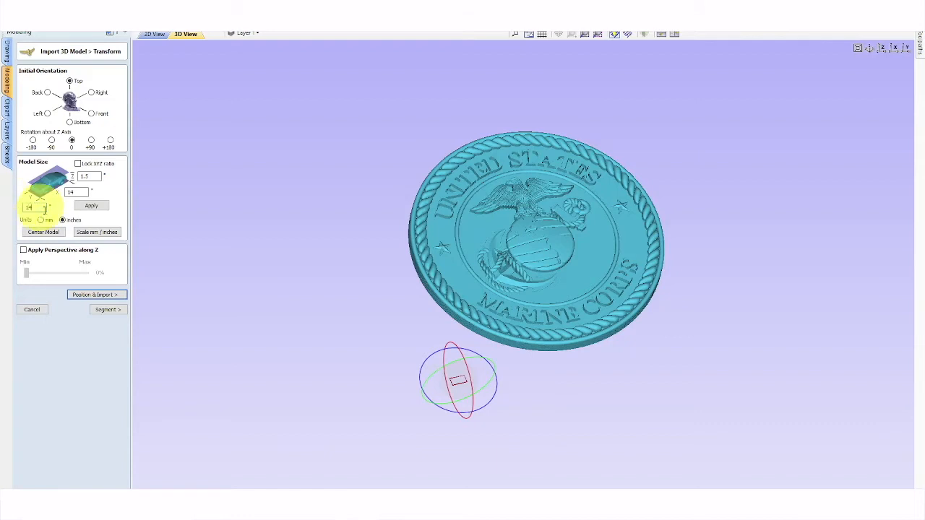
click(94, 205)
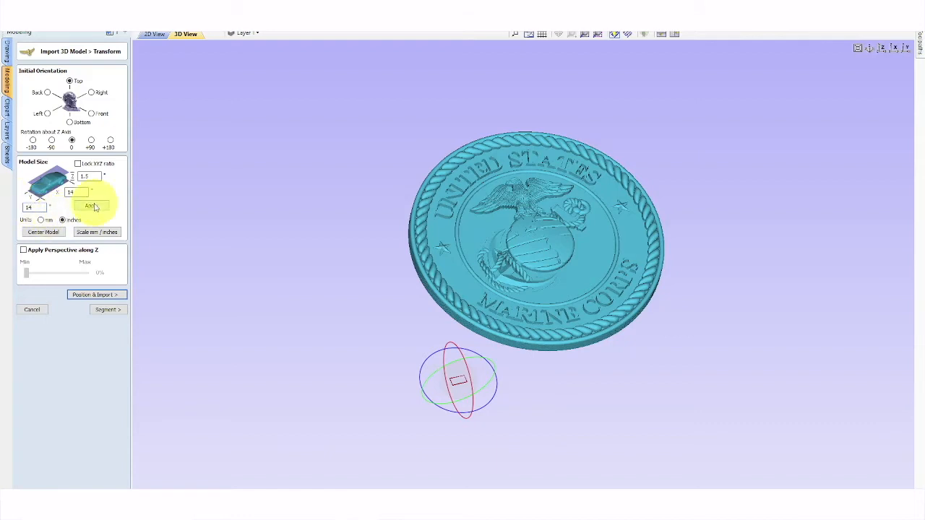
click(94, 207)
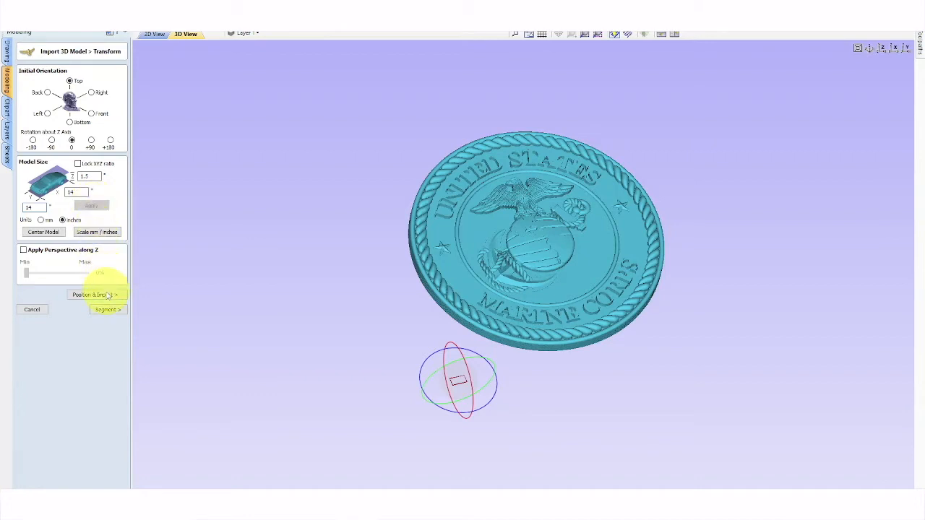
Step: Accept the model's position relative to the modeling plane and import the resized emblem as a component
click(884, 49)
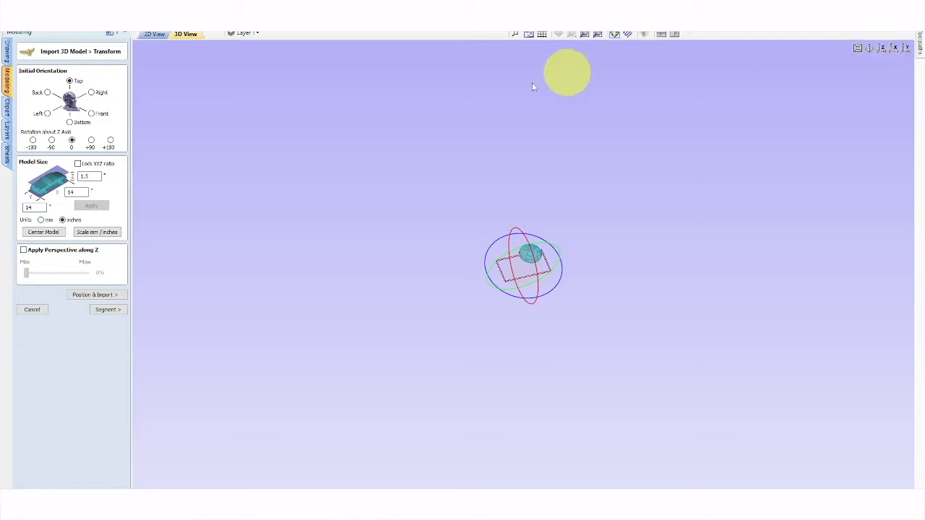
scroll(547, 259, up, 3)
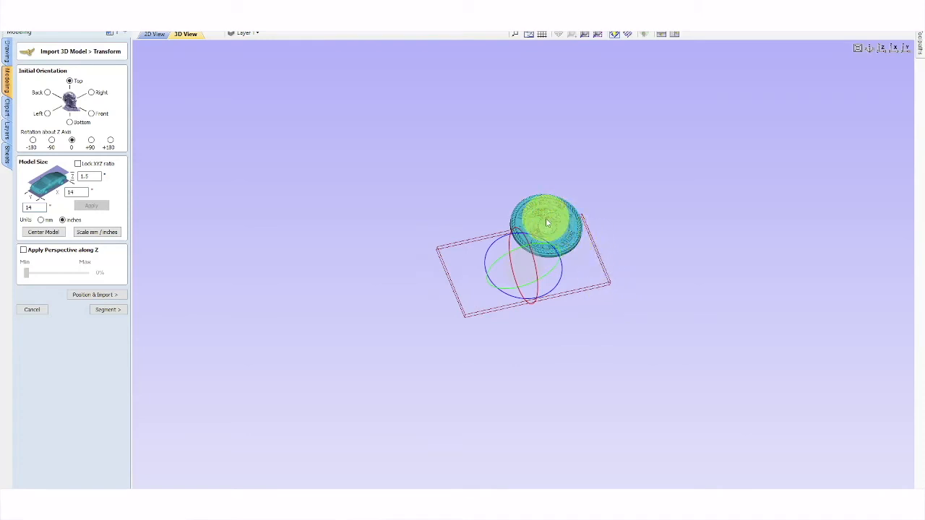
click(105, 296)
click(111, 179)
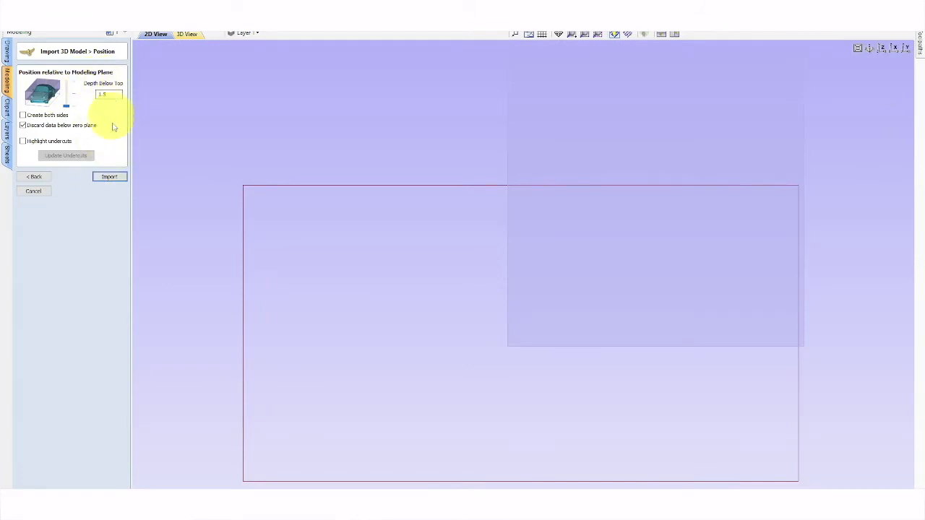
click(112, 178)
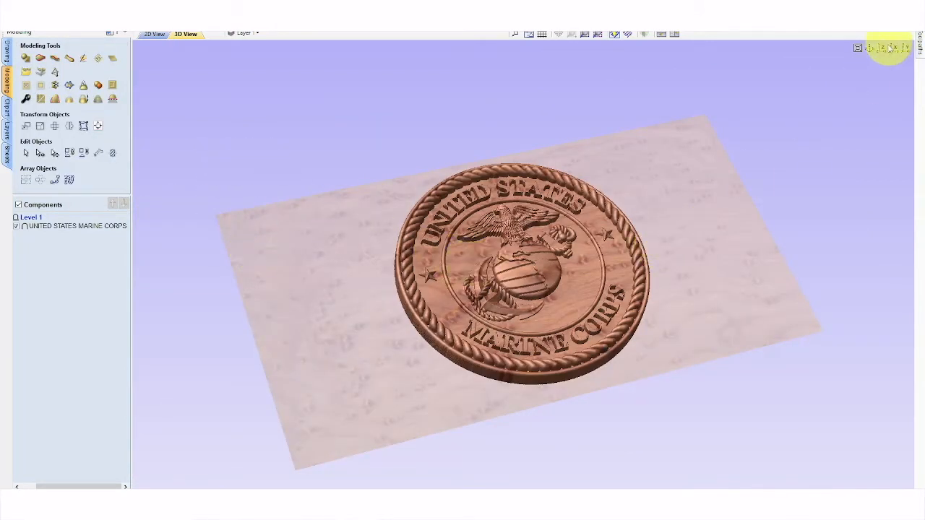
Step: Move the Marine Corps emblem component onto the large circle in the flag's 2D layout
click(883, 51)
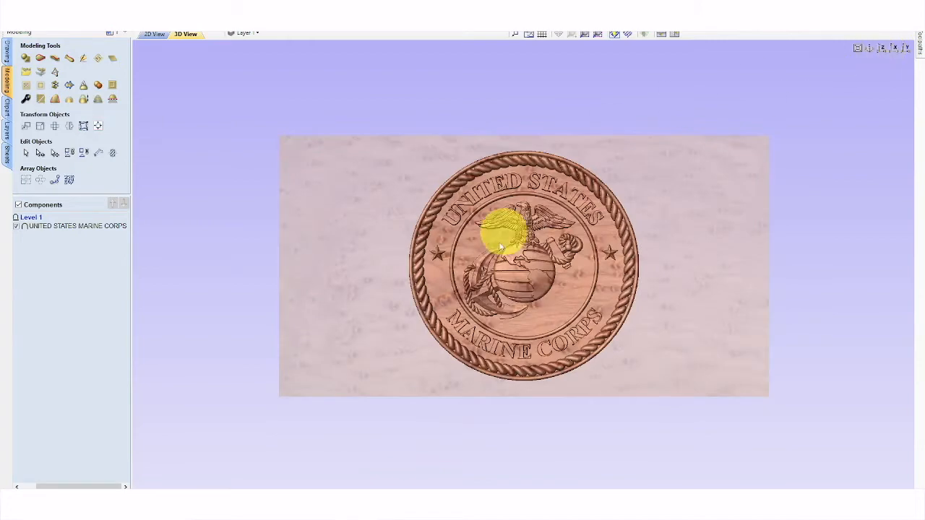
scroll(520, 271, up, 4)
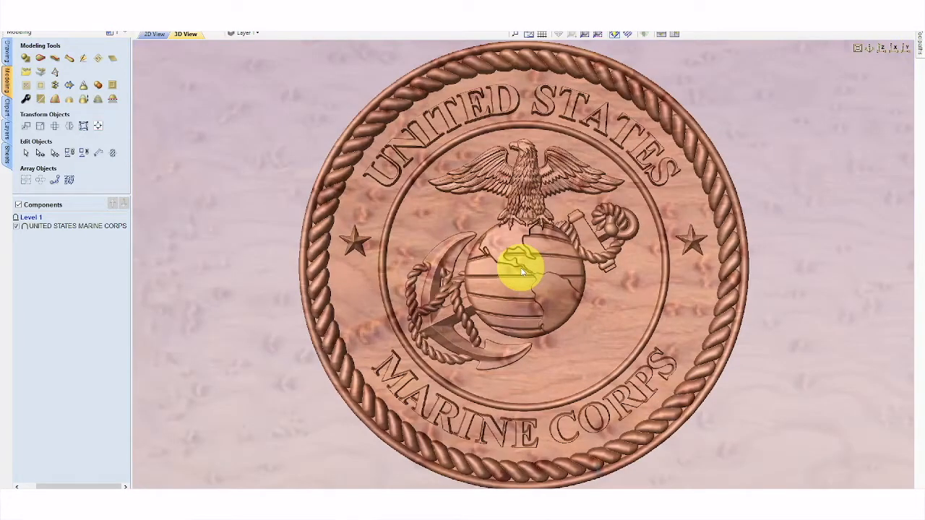
scroll(520, 269, down, 2)
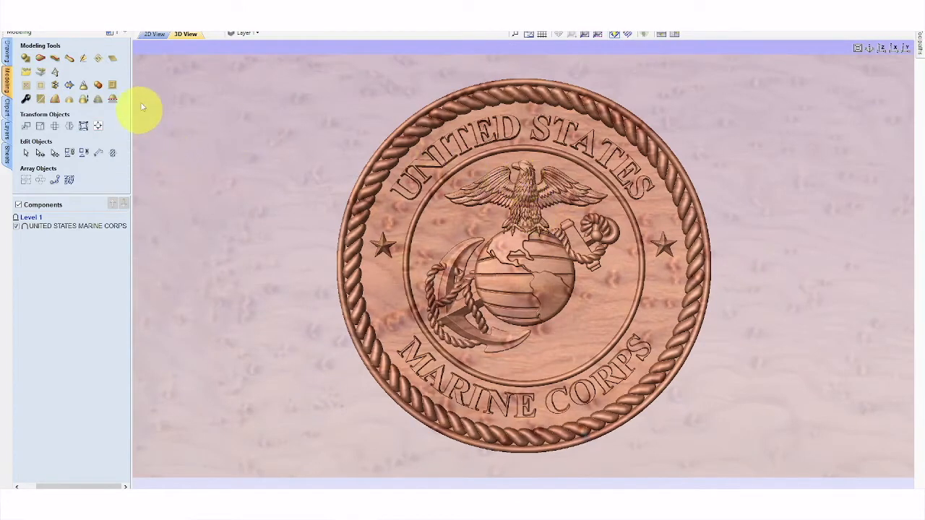
click(154, 34)
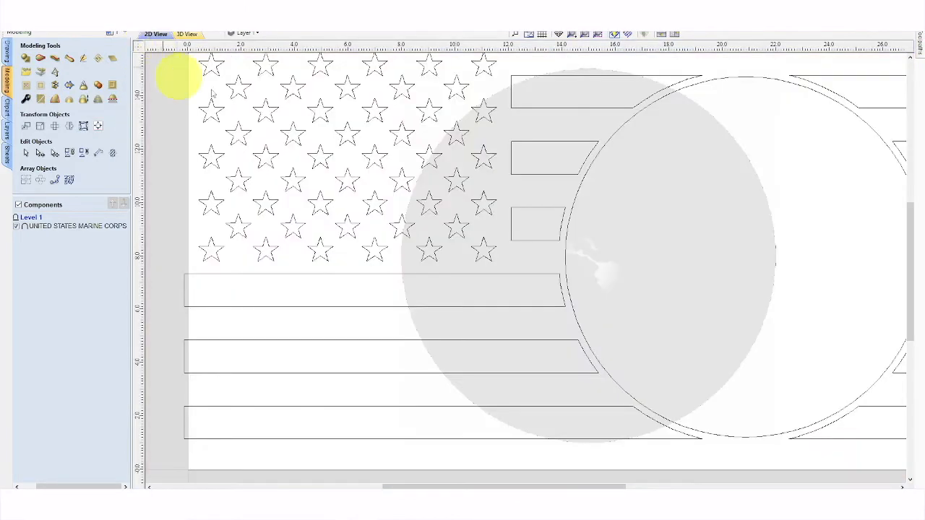
scroll(479, 197, down, 2)
scroll(480, 197, down, 2)
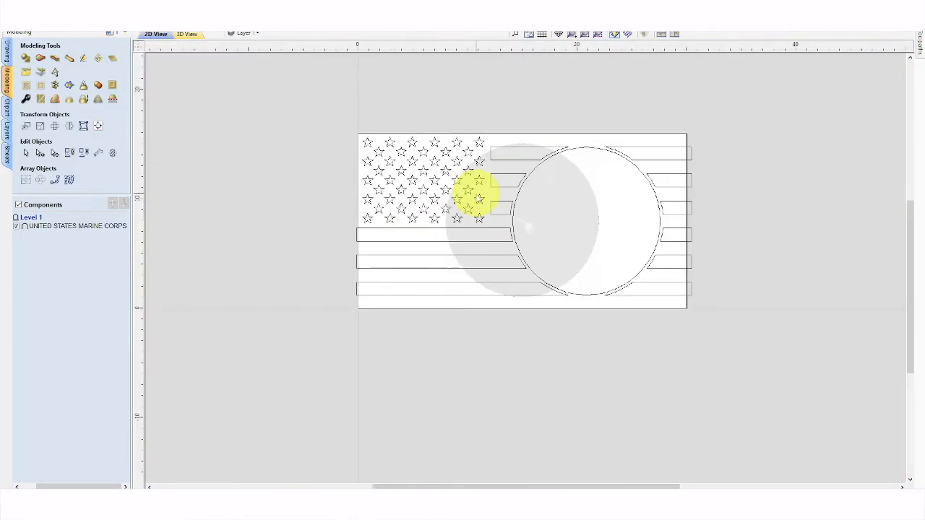
click(547, 220)
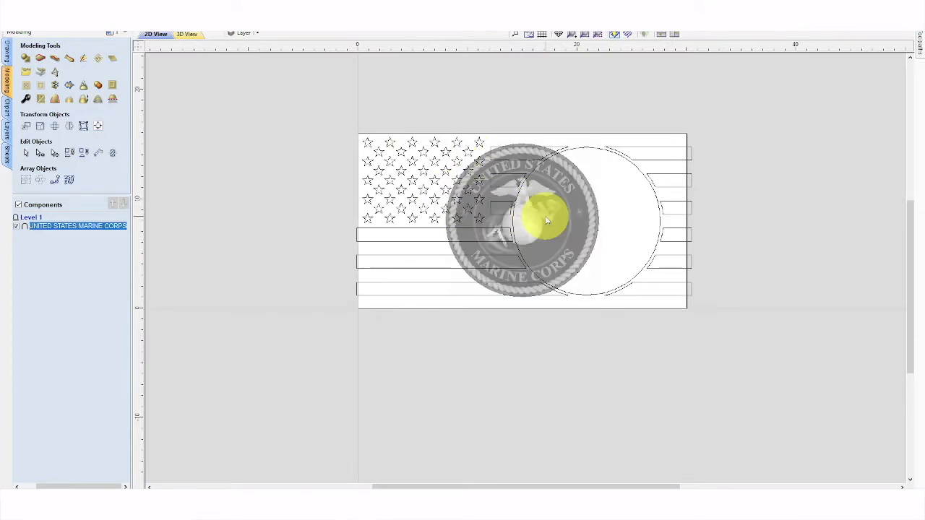
drag(540, 212, 604, 215)
scroll(603, 214, up, 3)
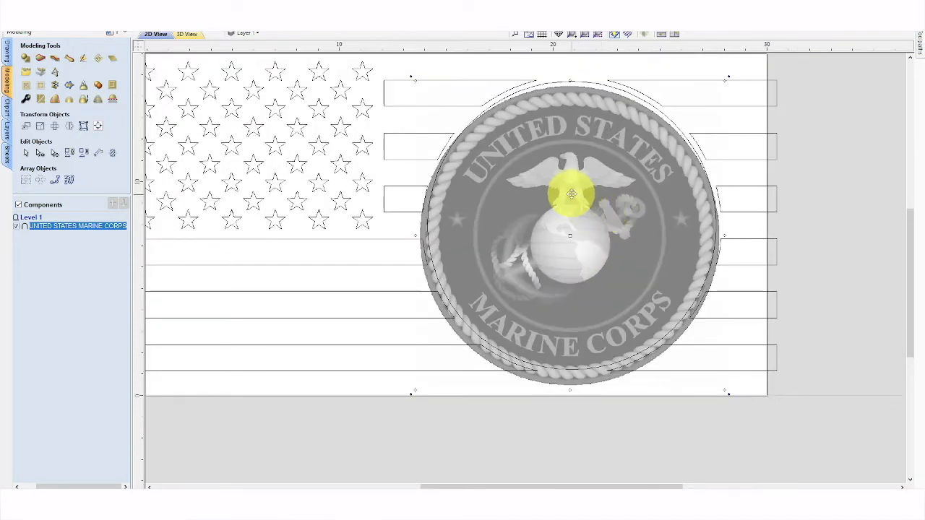
click(573, 191)
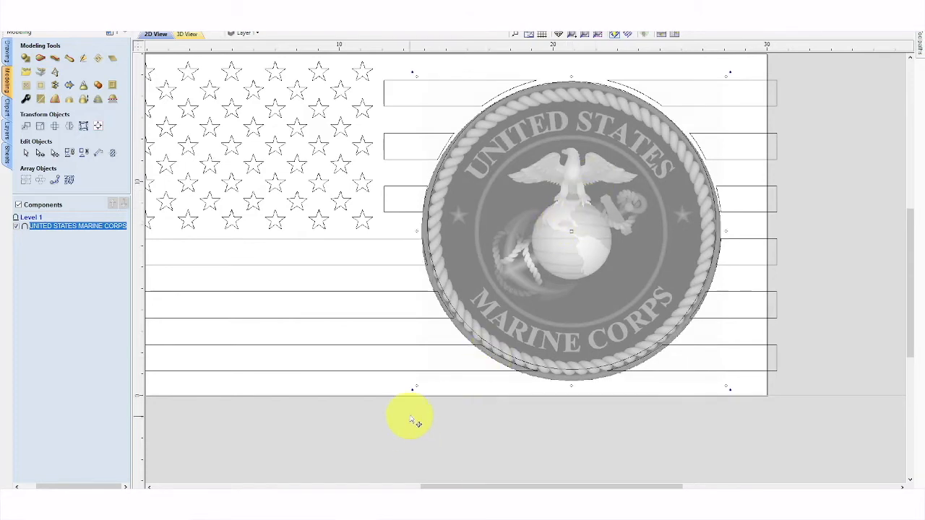
Step: Scale the emblem component down to the circle's diameter and align it with the circle's outline
drag(417, 386, 426, 376)
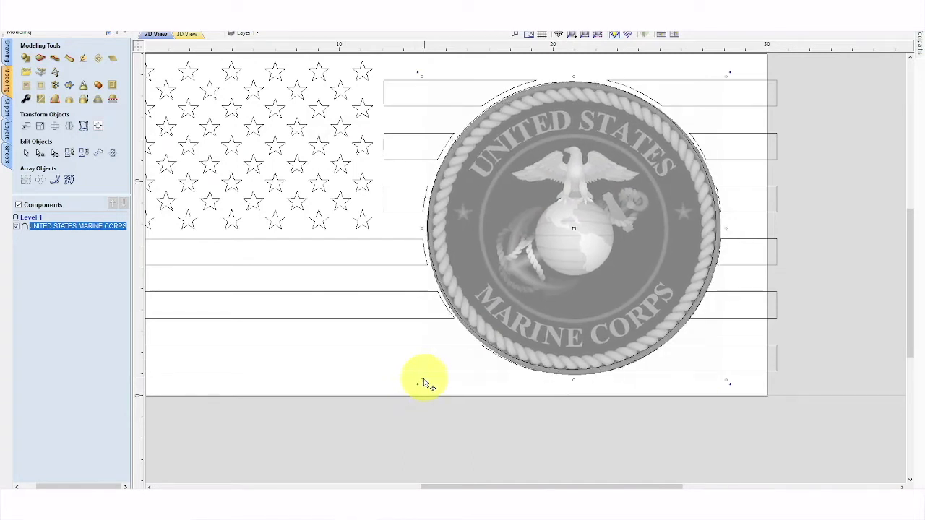
drag(423, 380, 432, 372)
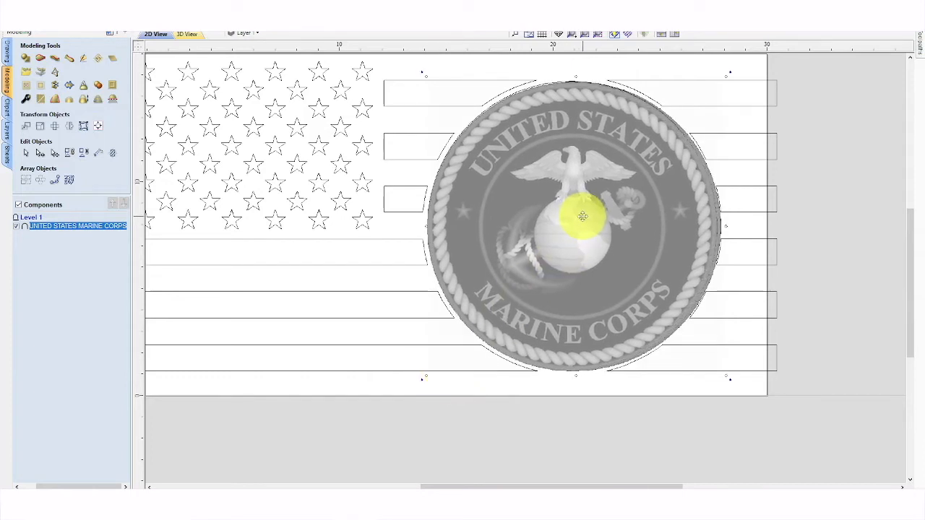
drag(582, 217, 581, 217)
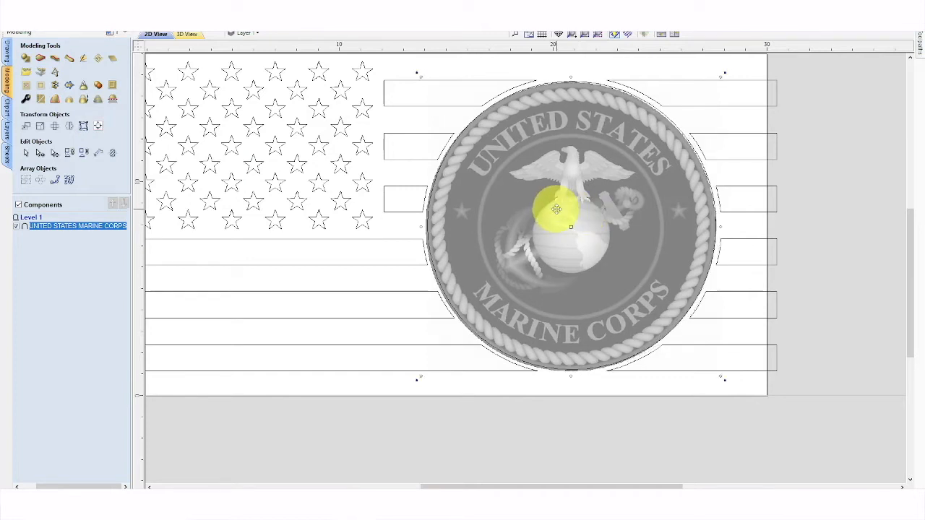
drag(555, 206, 557, 203)
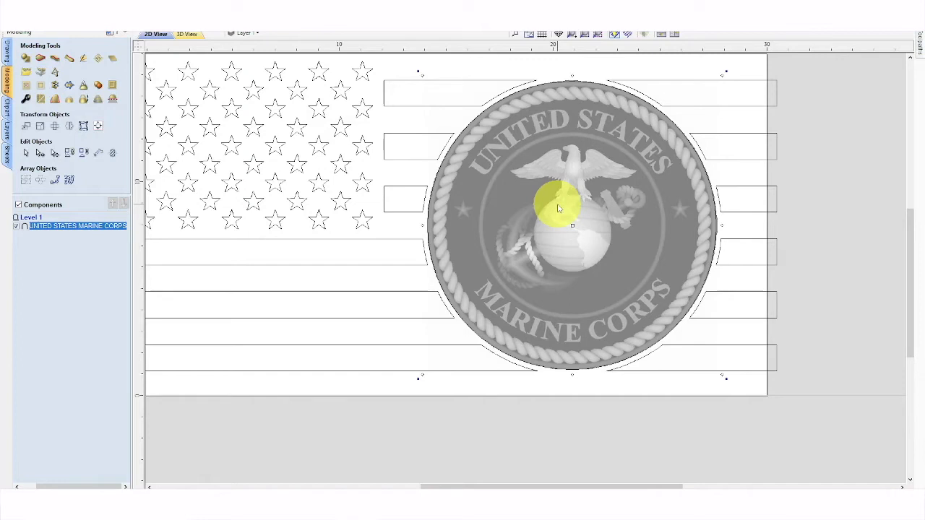
click(527, 415)
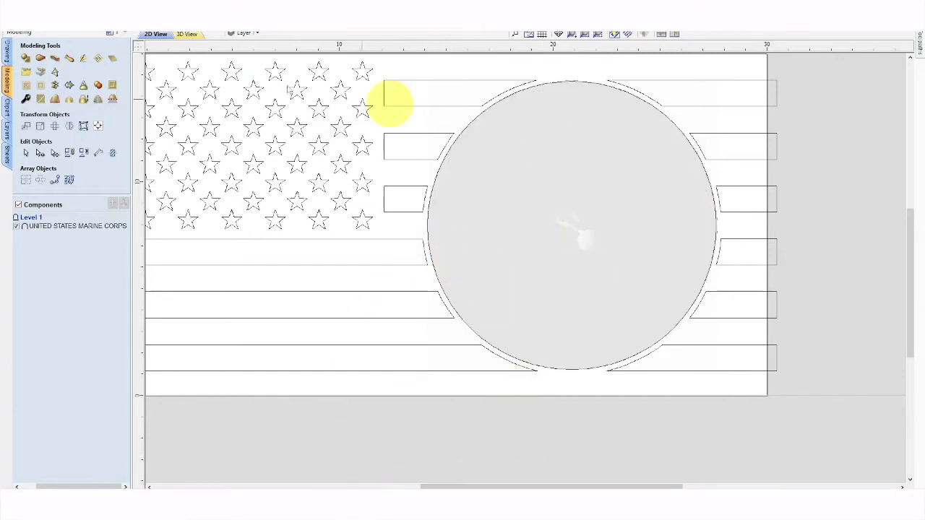
Step: Select the flag's stars for V-carving and set the material thickness to 1.5 inches with Z-zero on the material surface
scroll(371, 197, down, 1)
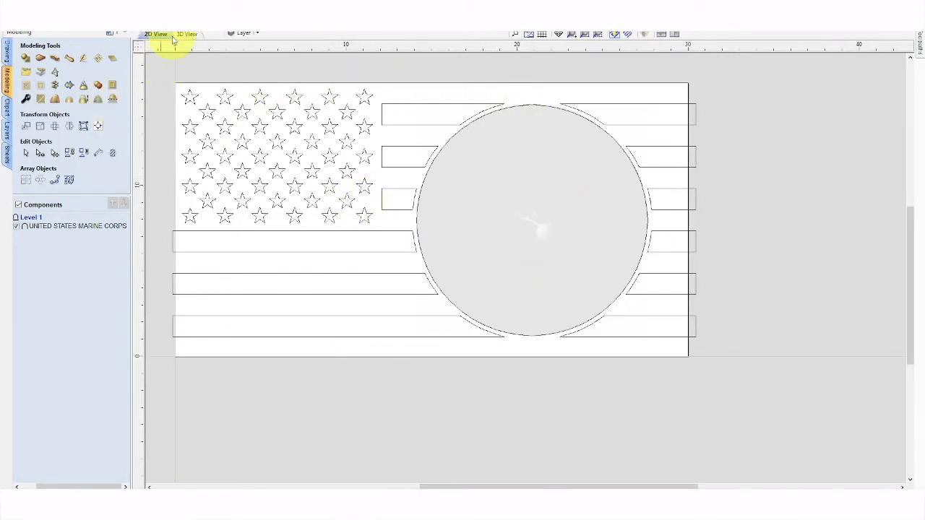
click(107, 33)
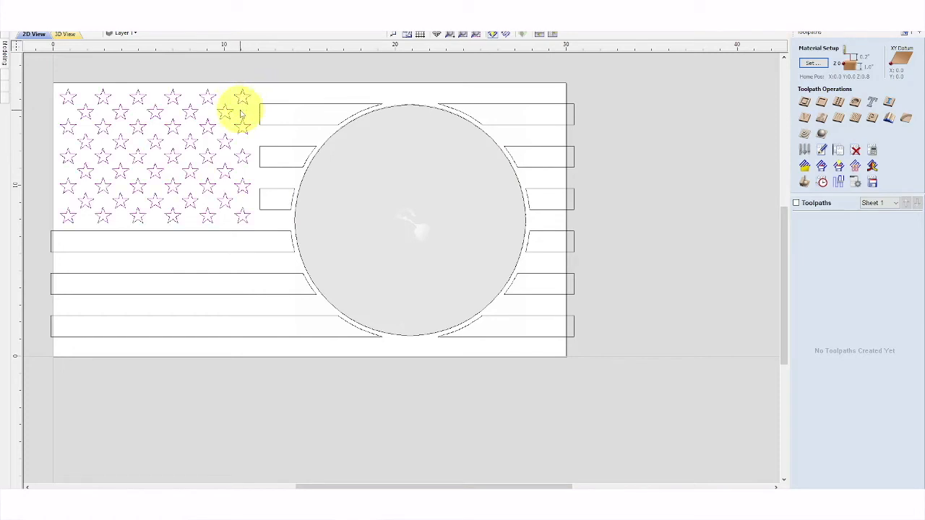
click(806, 122)
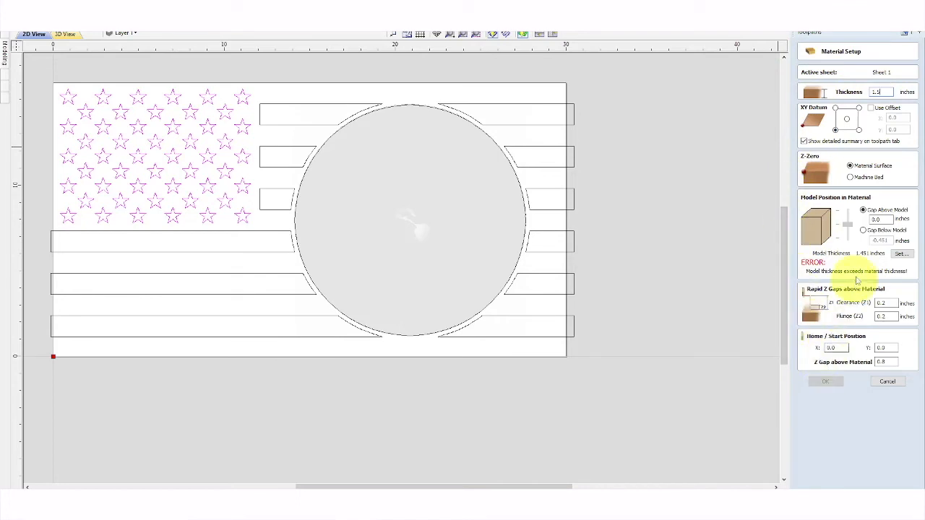
click(850, 177)
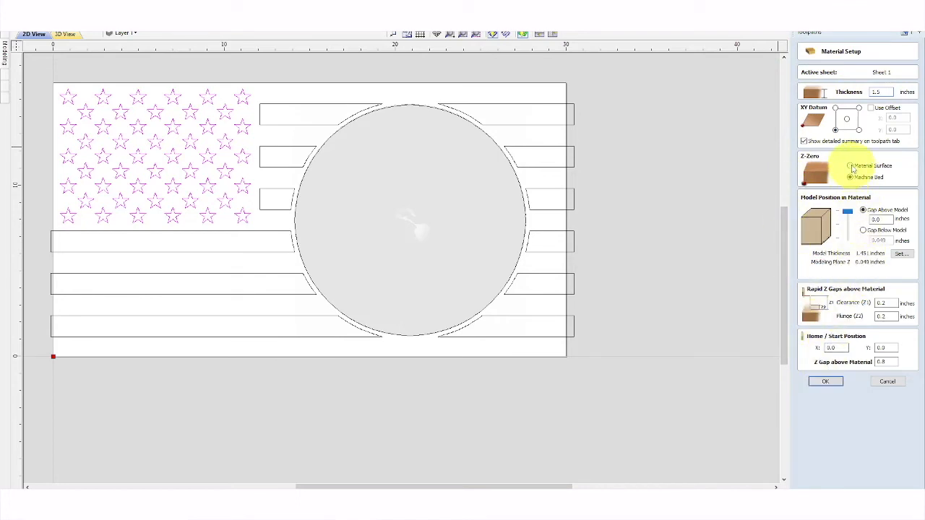
click(851, 166)
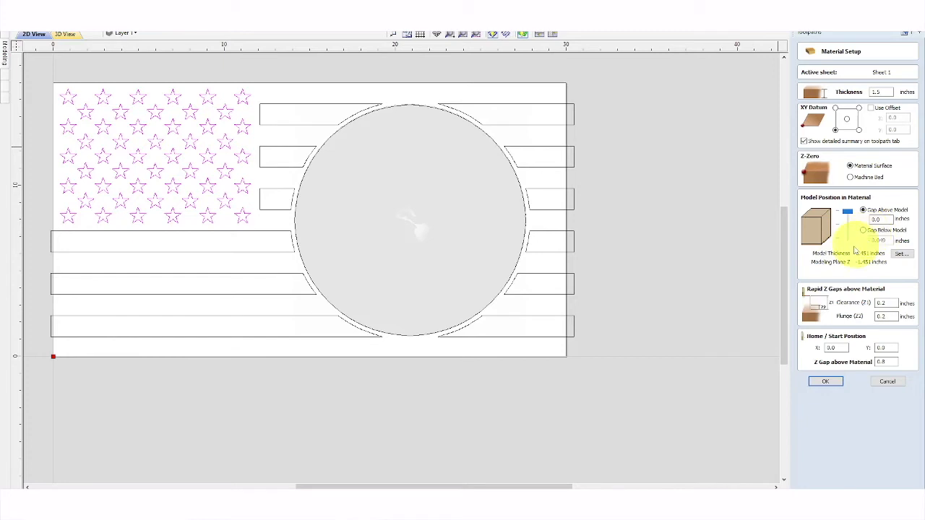
click(828, 383)
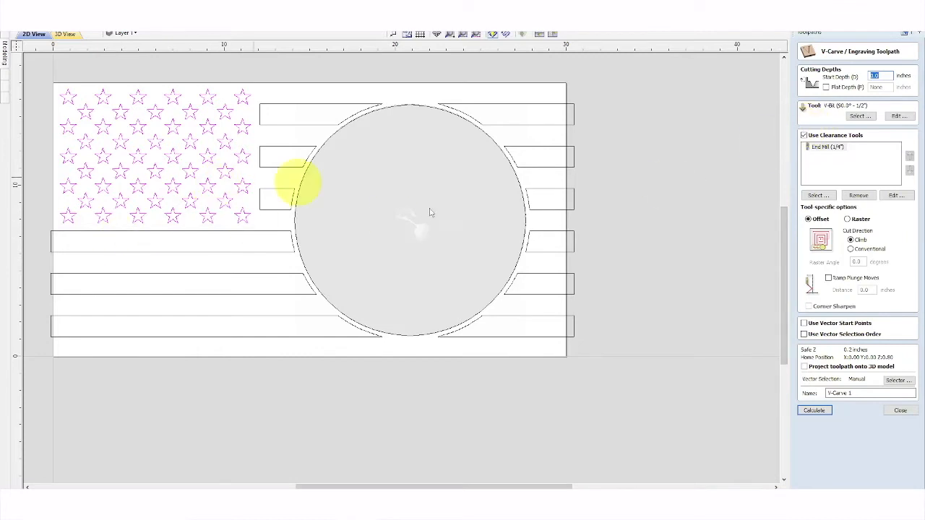
Step: Calculate and preview the stars' V-carve toolpath using the 90° 1/2" V-bit without clearance tools, named V-Carve 90 degree -1/2"
click(804, 136)
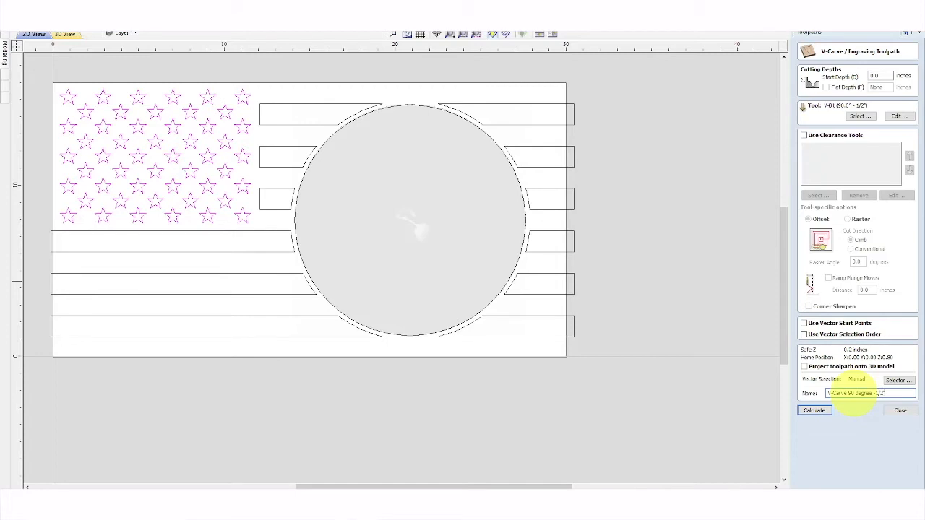
click(821, 412)
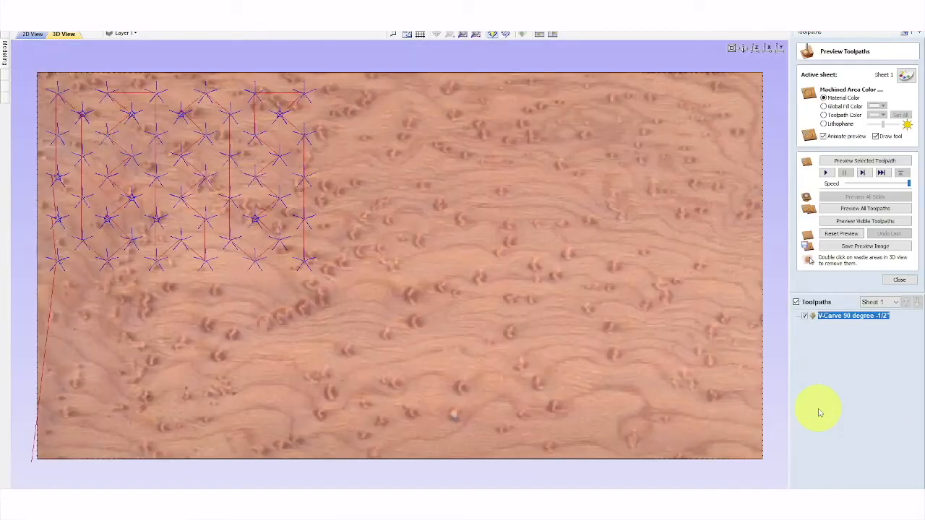
click(855, 222)
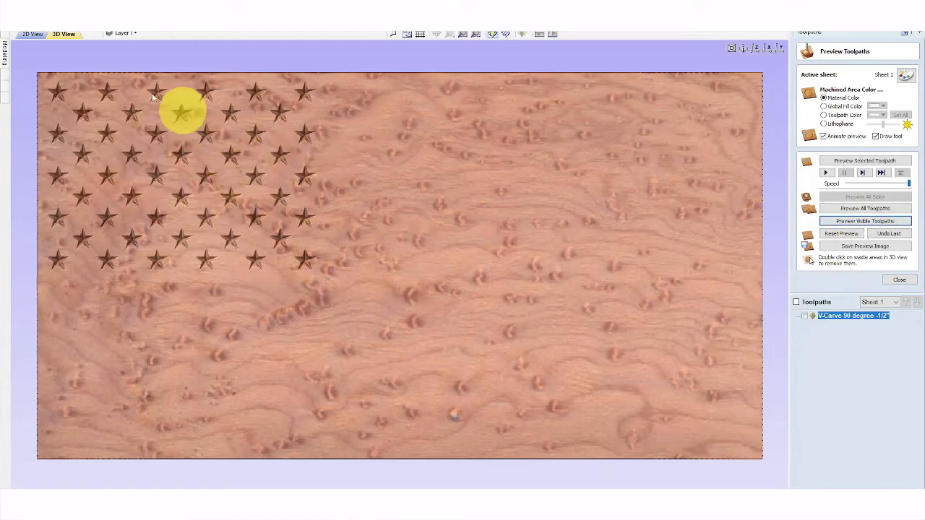
Step: Calculate a pocket toolpath for the flag's stripes, 0.5 inches deep, using the 1/4" and 1/8" end mills
click(31, 34)
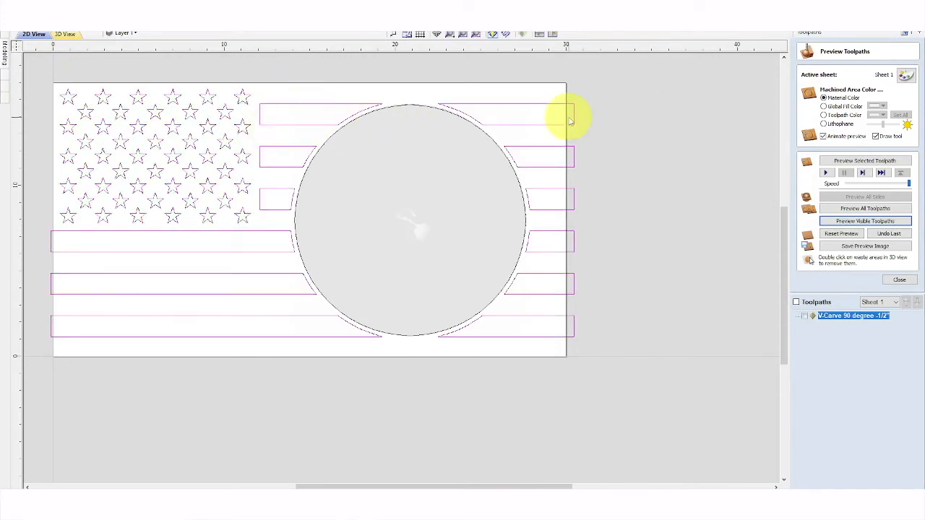
click(899, 280)
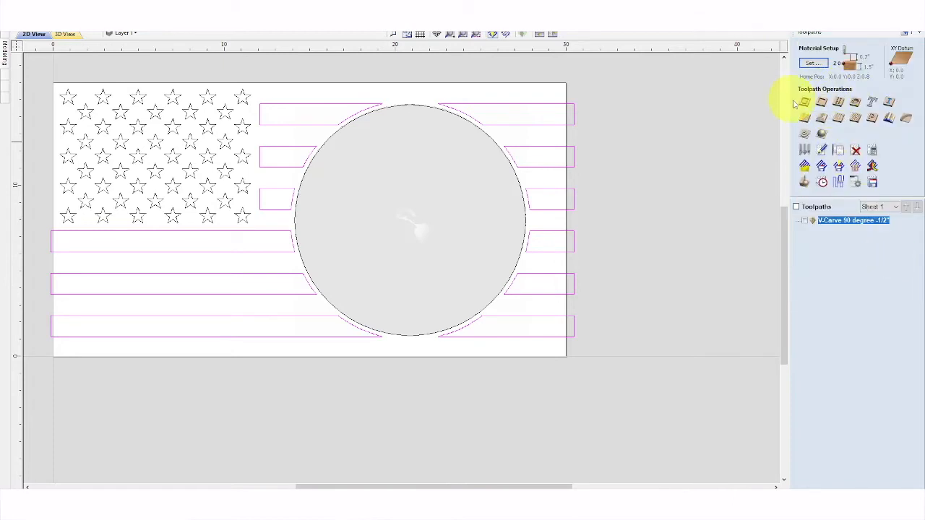
click(822, 107)
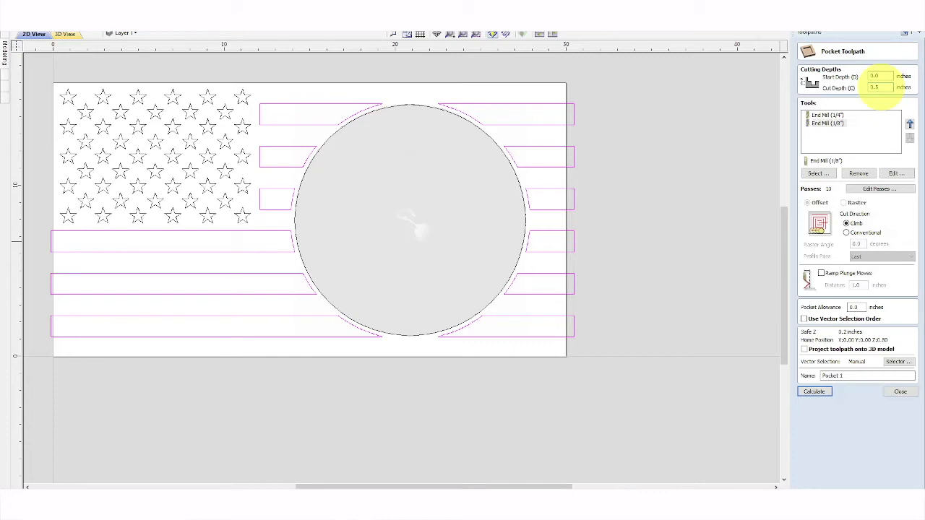
click(827, 123)
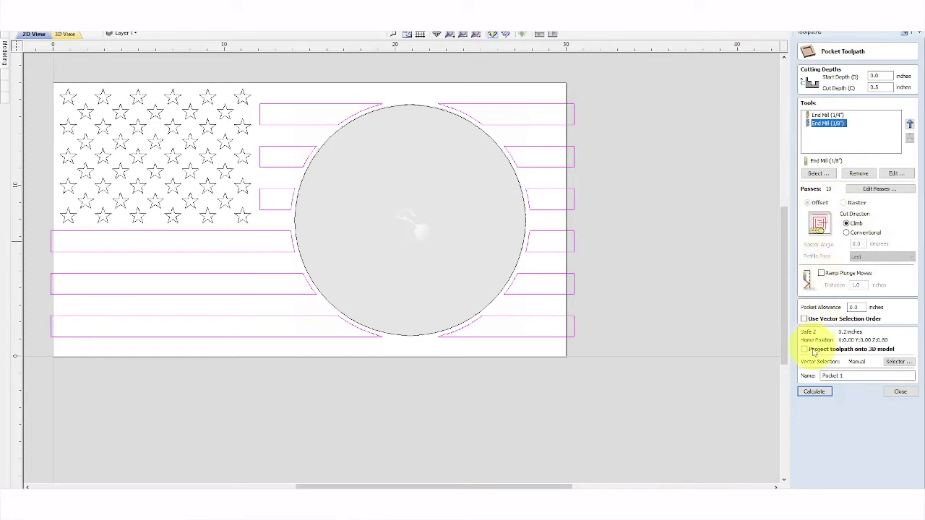
click(814, 392)
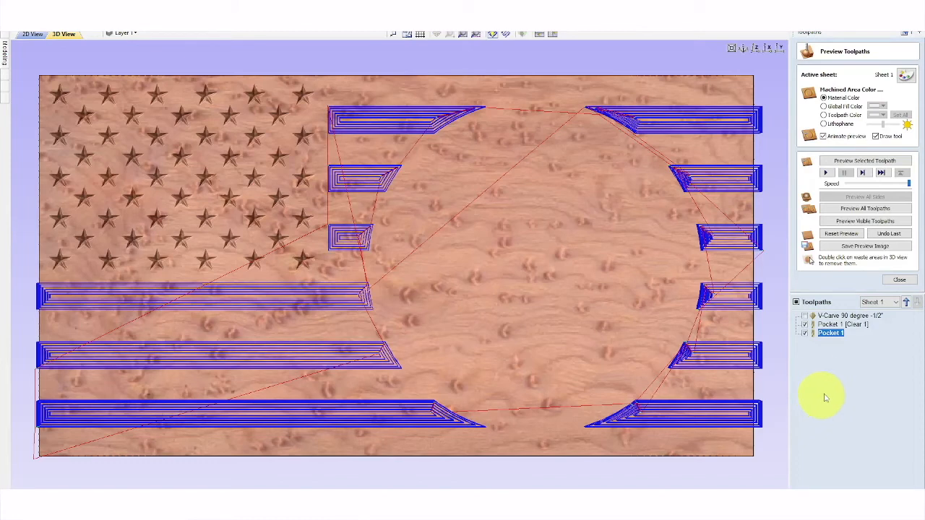
Step: Rename the clearance pocket toolpath as Pocket 1 1/4" end mill
mouse_move(835, 327)
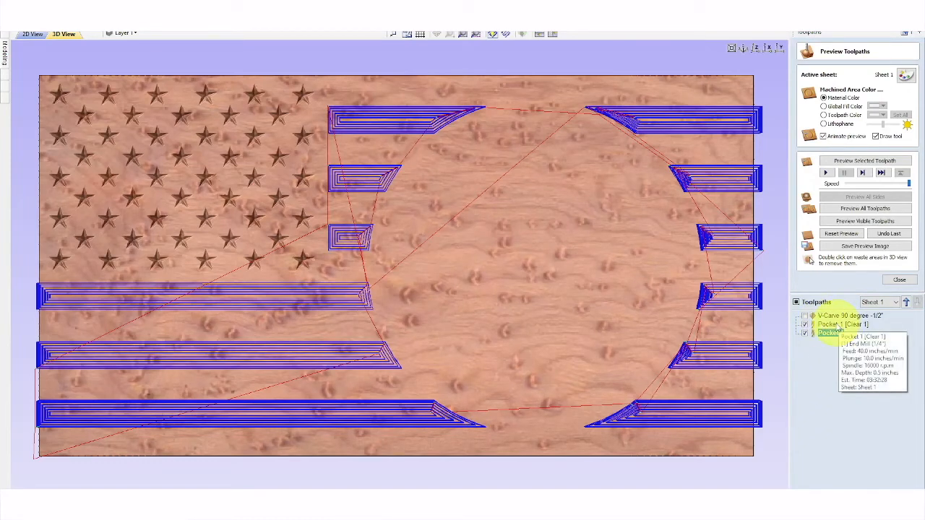
click(840, 326)
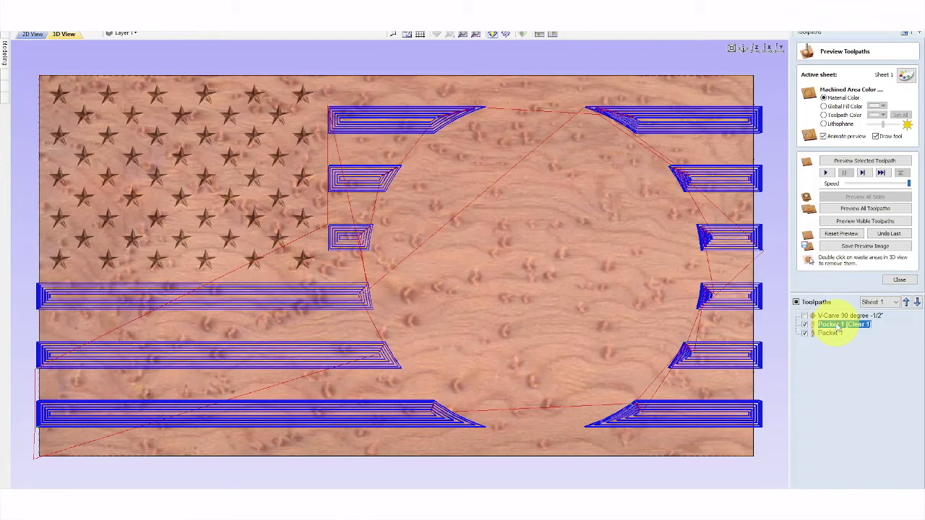
right_click(841, 325)
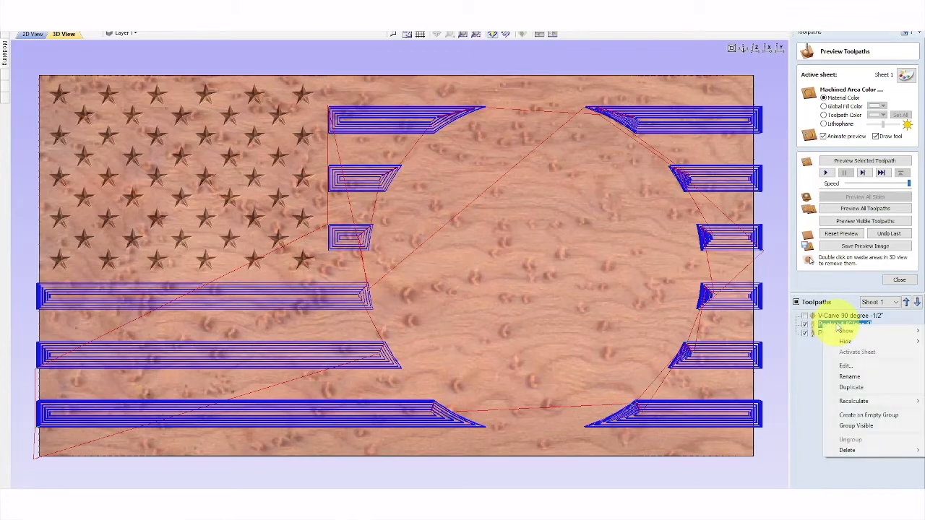
click(850, 378)
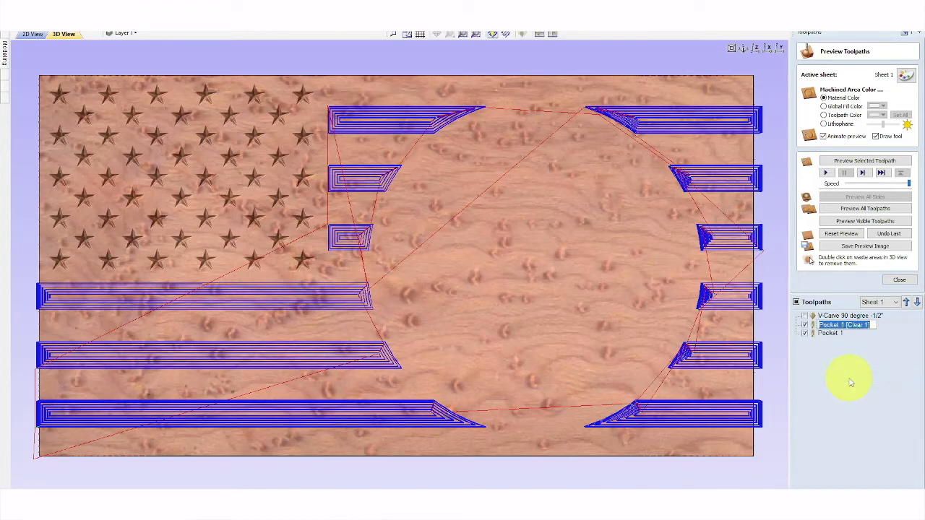
click(873, 325)
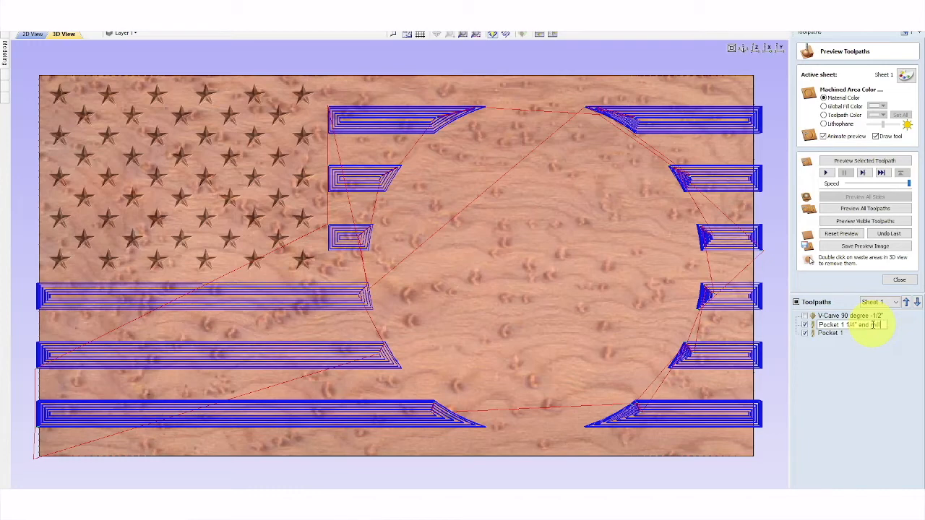
Step: Rename the remaining pocket toolpath as Pocket 2 1/8" end mill
click(838, 334)
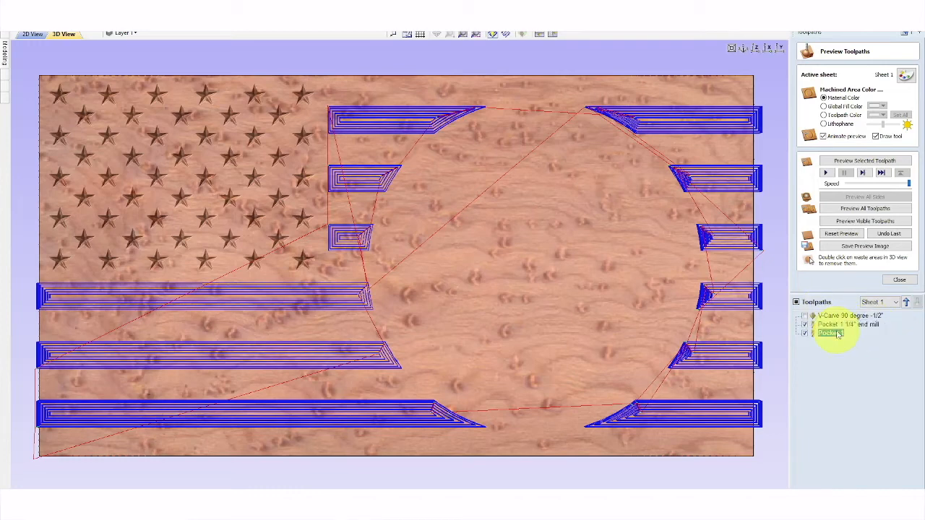
right_click(838, 334)
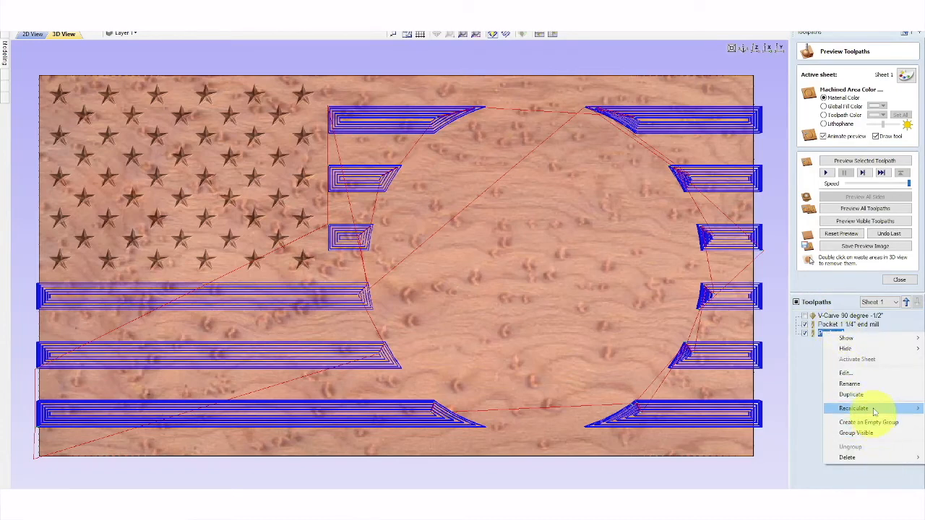
click(875, 383)
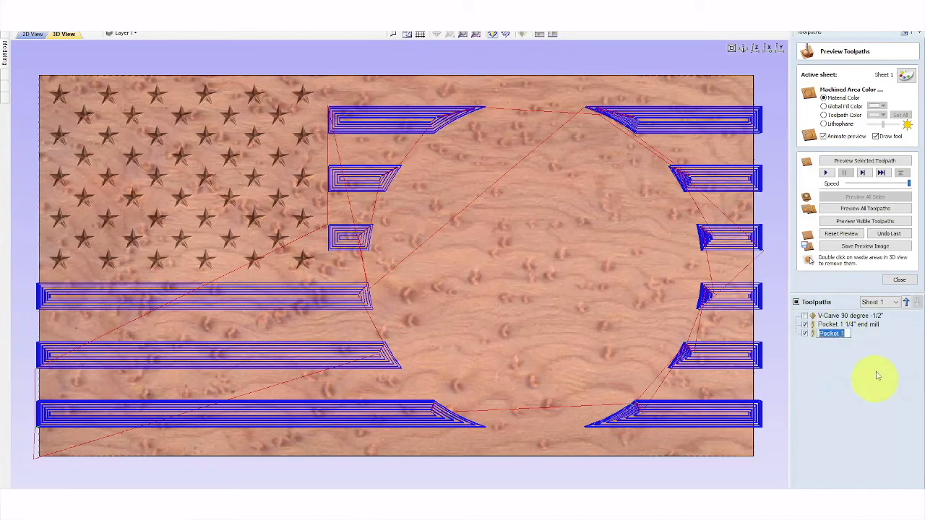
click(847, 333)
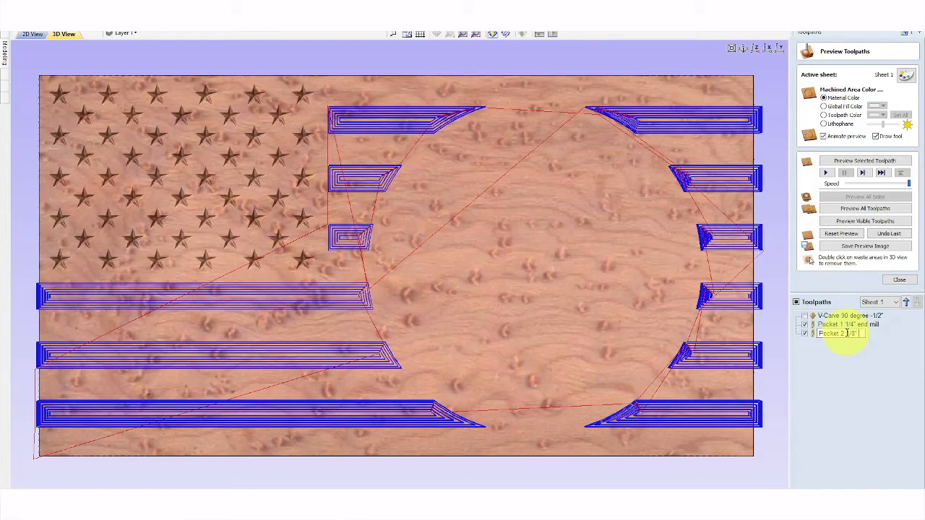
text(d m)
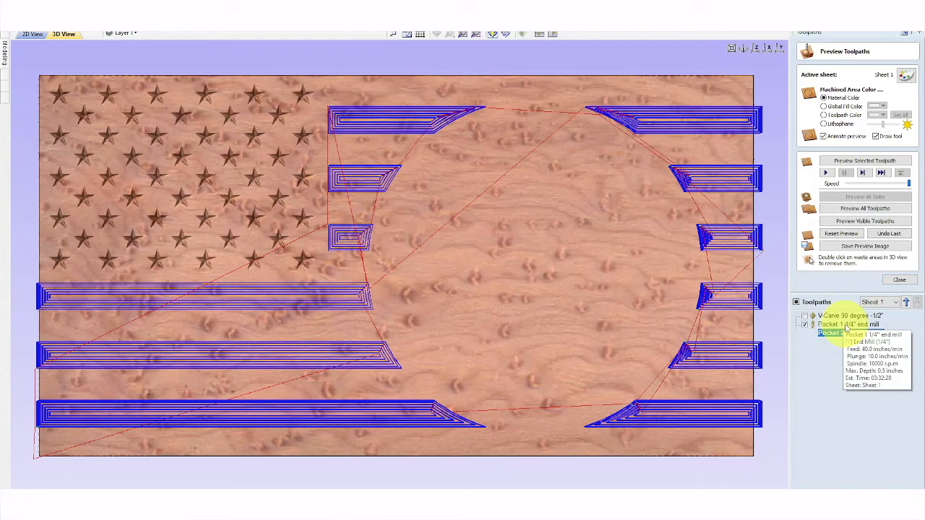
Step: Preview both pocket toolpaths on the stripes, inspect the carved flag from an angle, and return to the top-down view
click(847, 325)
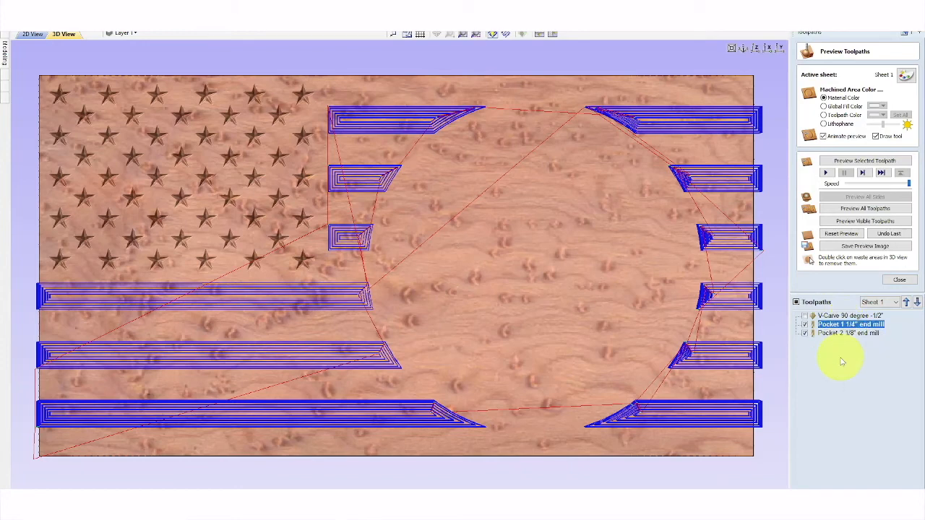
click(853, 222)
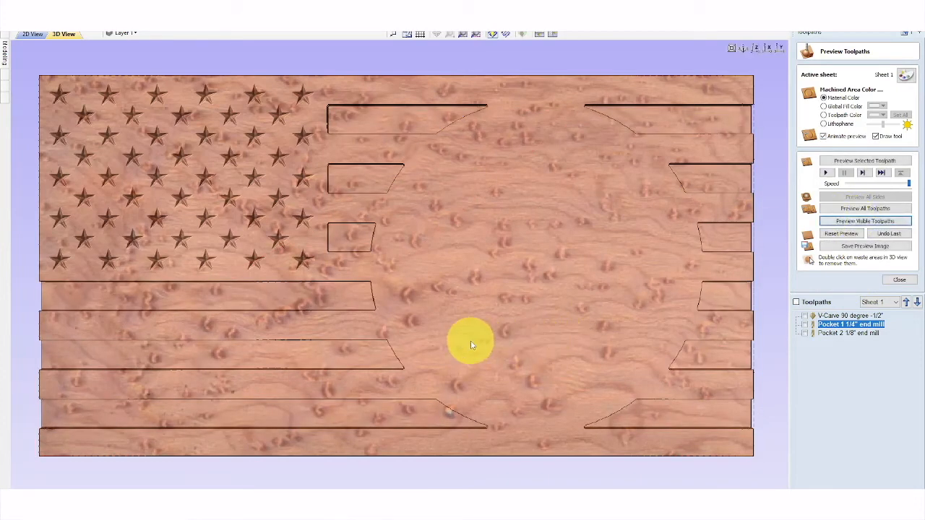
drag(457, 310, 488, 343)
drag(479, 212, 544, 210)
drag(563, 208, 550, 253)
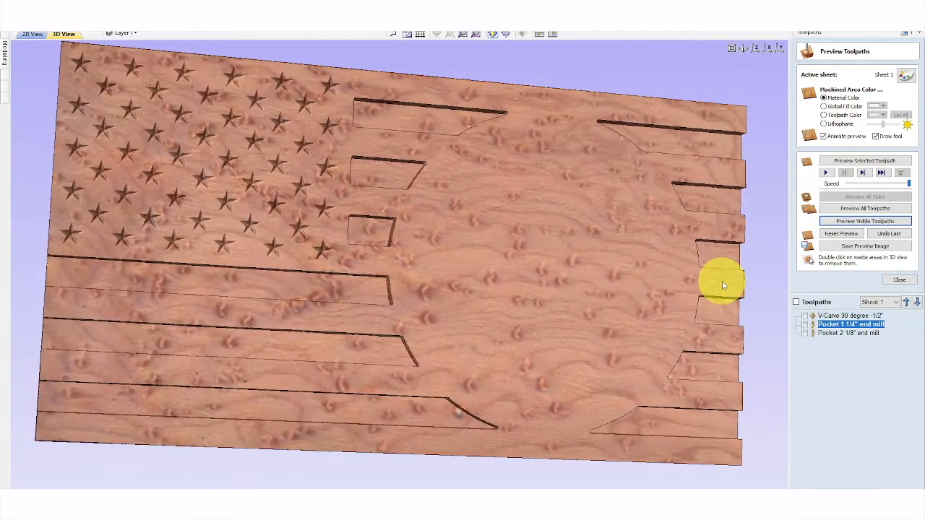
click(755, 48)
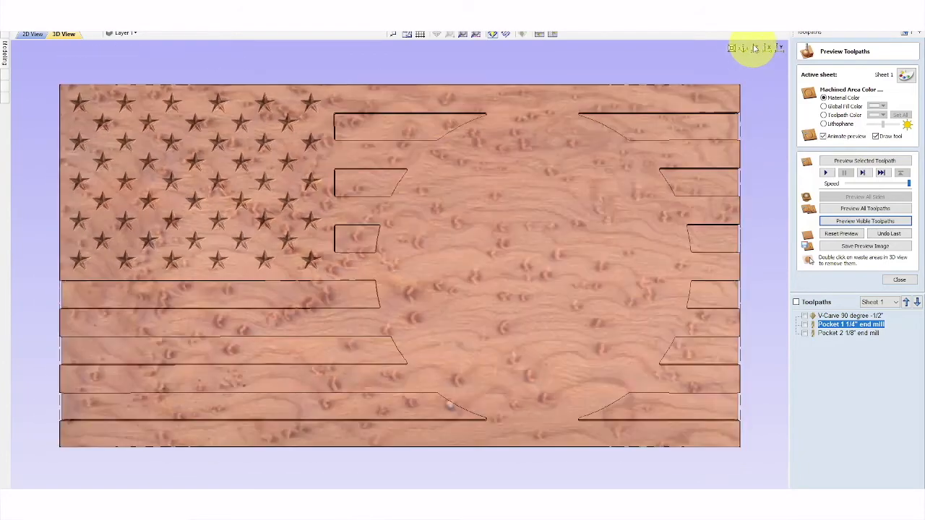
Step: Calculate and preview a 3D Raster roughing toolpath for the emblem with the 1/4" end mill and 0.04-inch allowance, named 3D Roughing 1 1/4" endmill
click(33, 34)
click(585, 84)
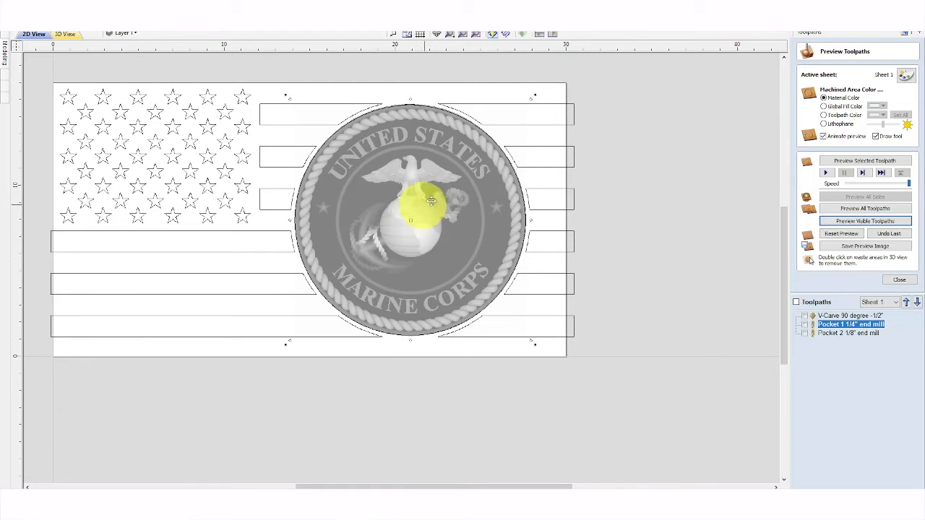
click(901, 280)
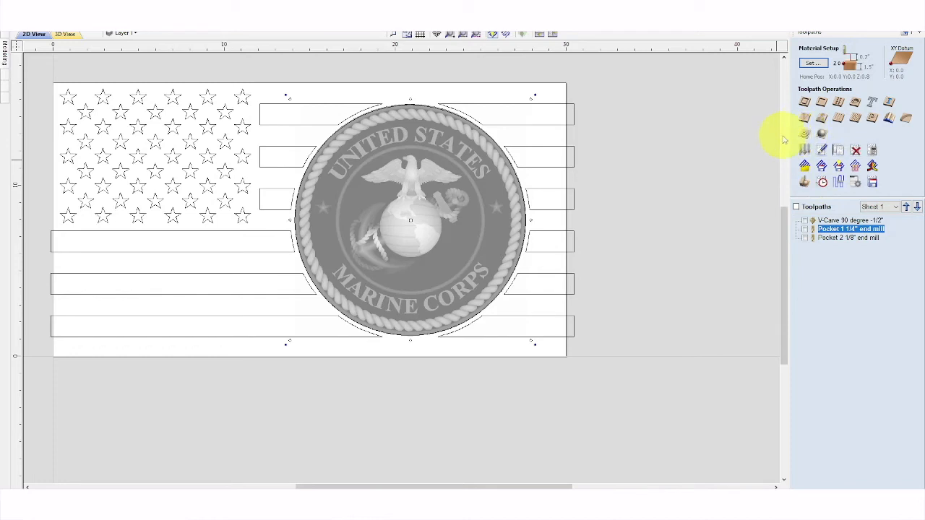
click(804, 134)
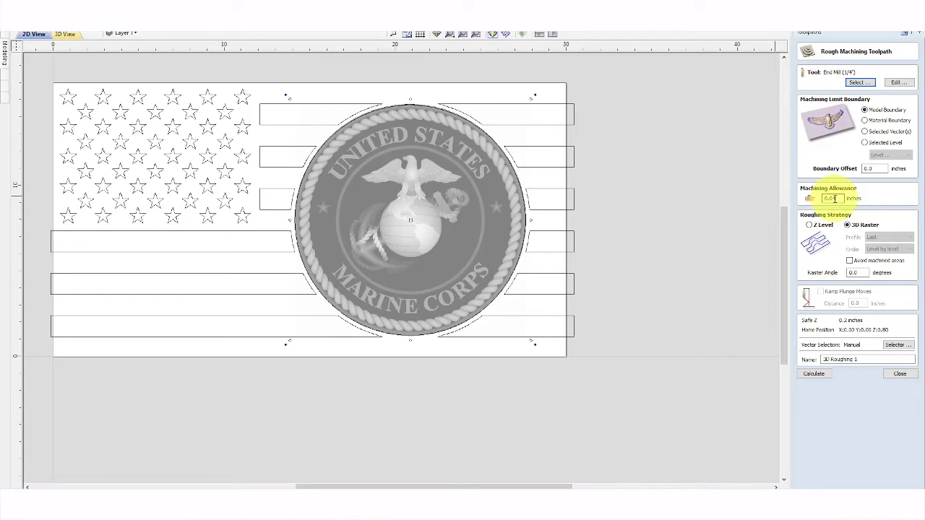
text(4)
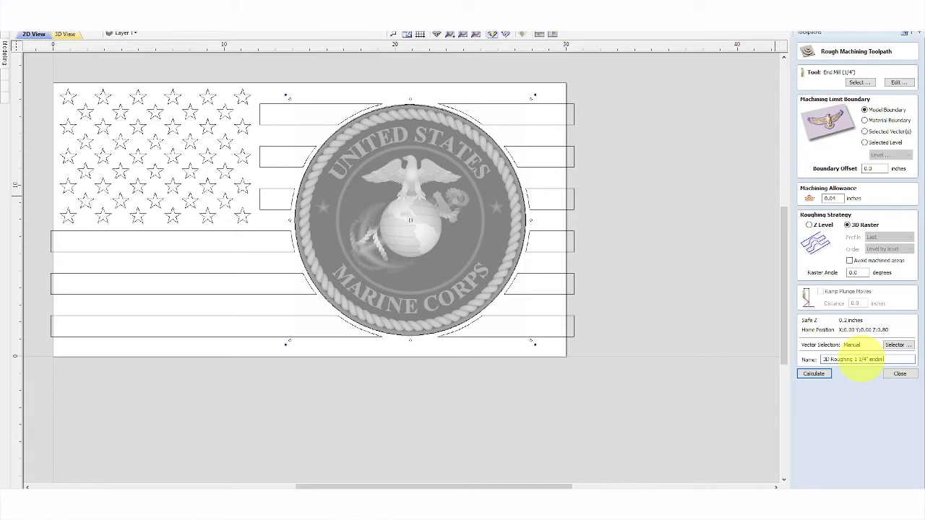
click(815, 374)
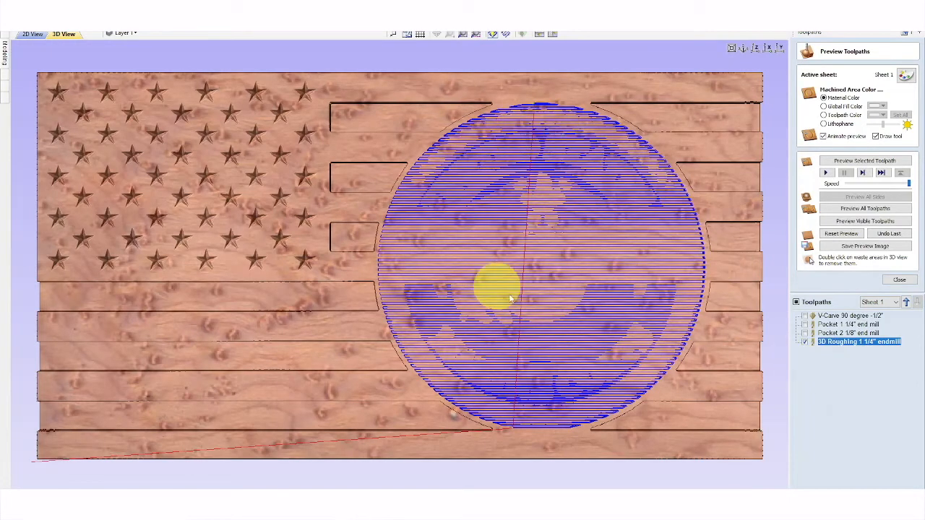
click(854, 222)
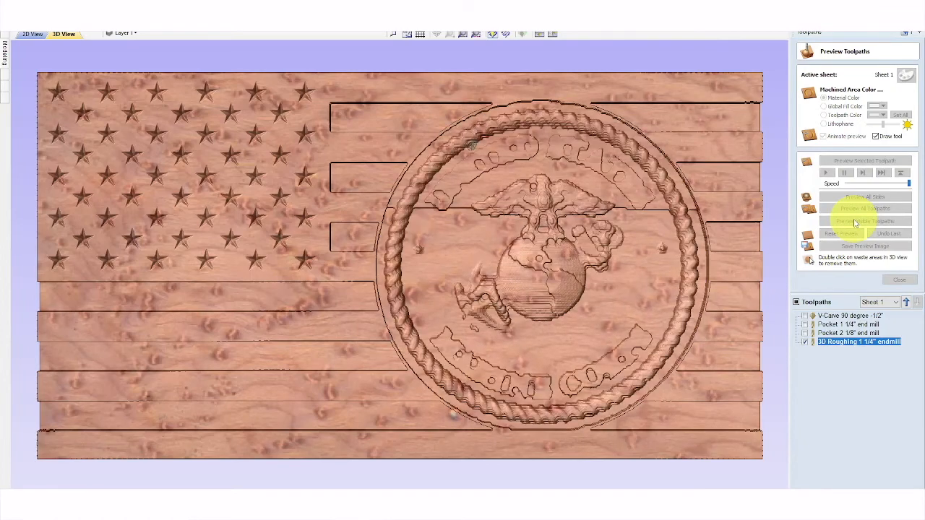
click(855, 223)
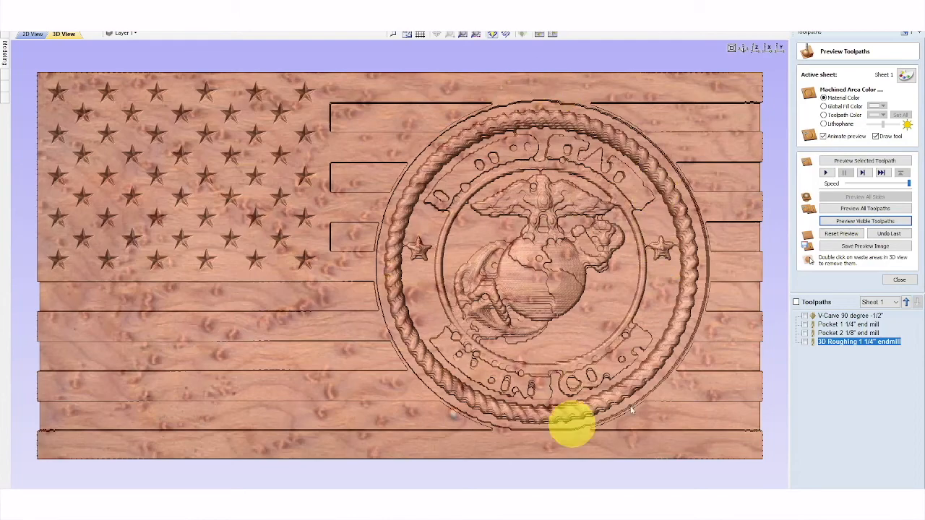
Step: Calculate a 3D finishing toolpath for the emblem with the 1/8" ball nose, named 3D Finish 1 1/8" ball nose
click(909, 280)
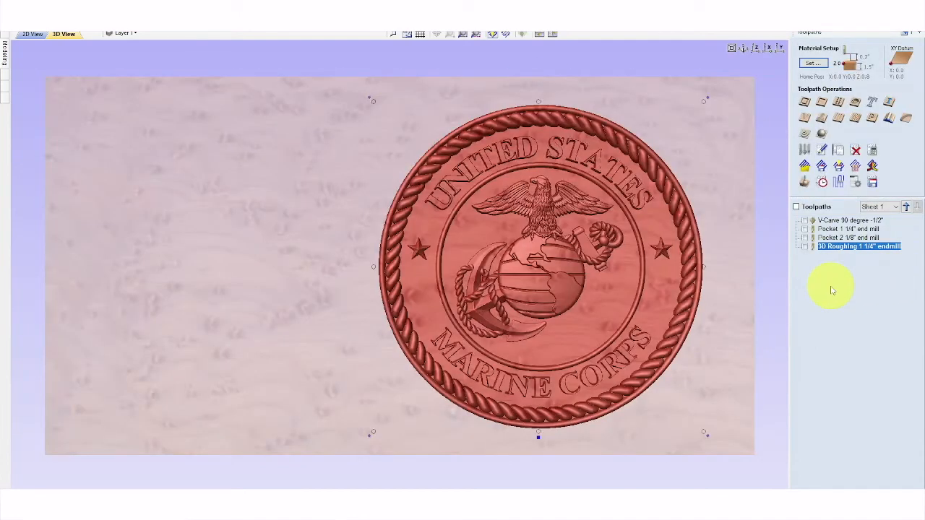
click(34, 34)
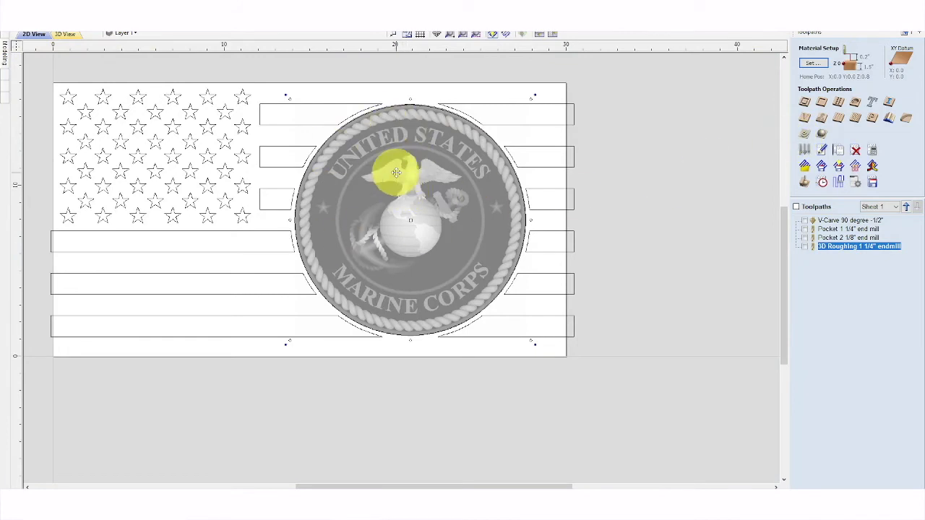
click(823, 135)
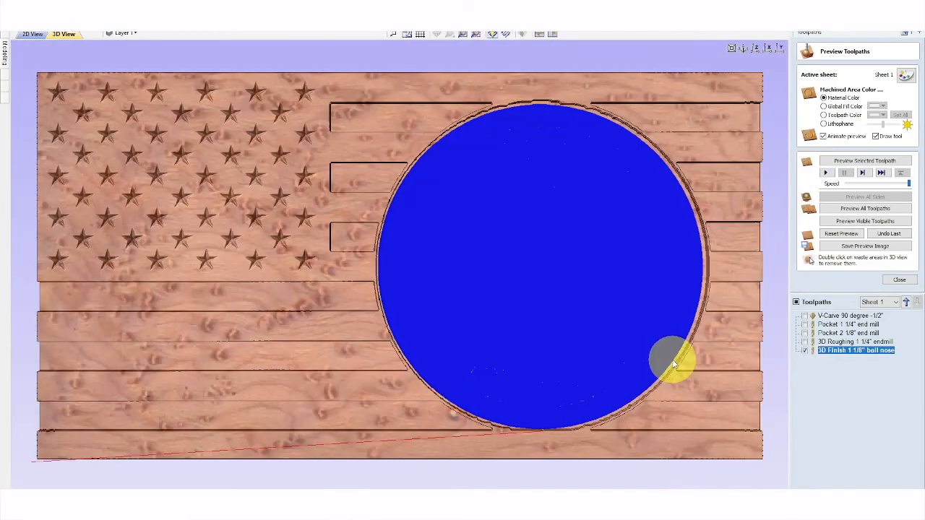
Step: Preview all toolpaths, inspect the carved flag and emblem from an angle, return to the top-down view, and close the preview
click(857, 207)
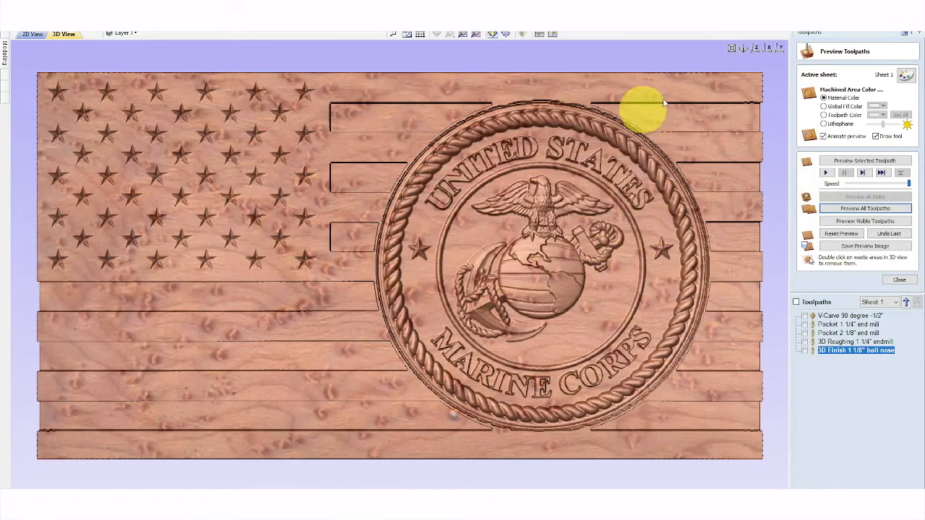
drag(609, 268, 448, 207)
drag(244, 263, 654, 189)
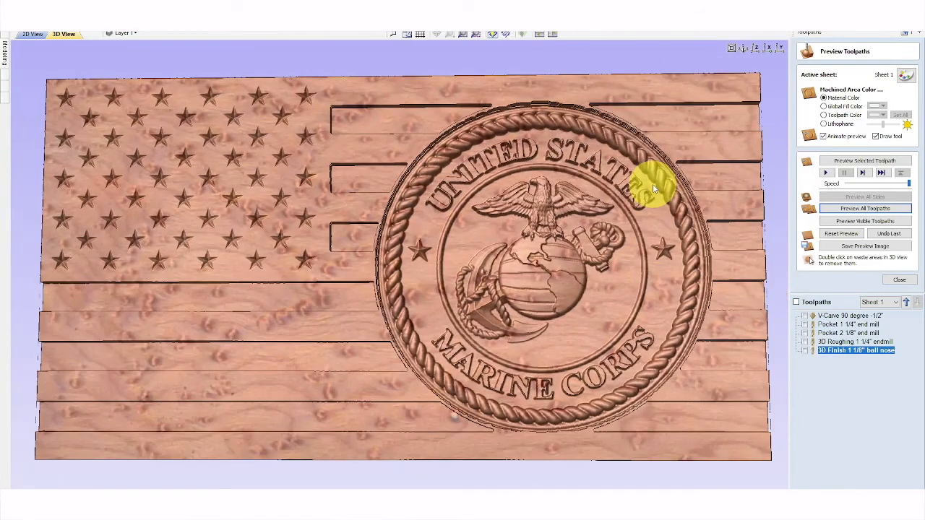
click(755, 47)
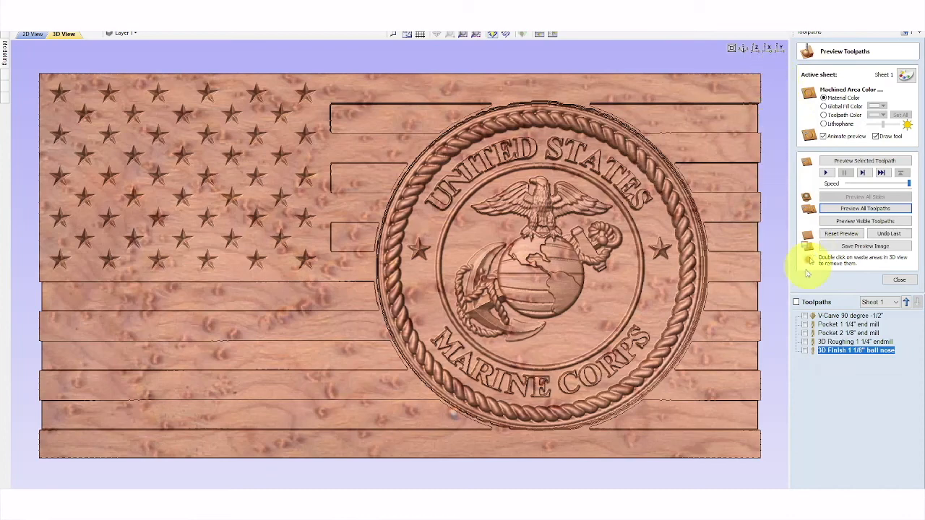
click(897, 282)
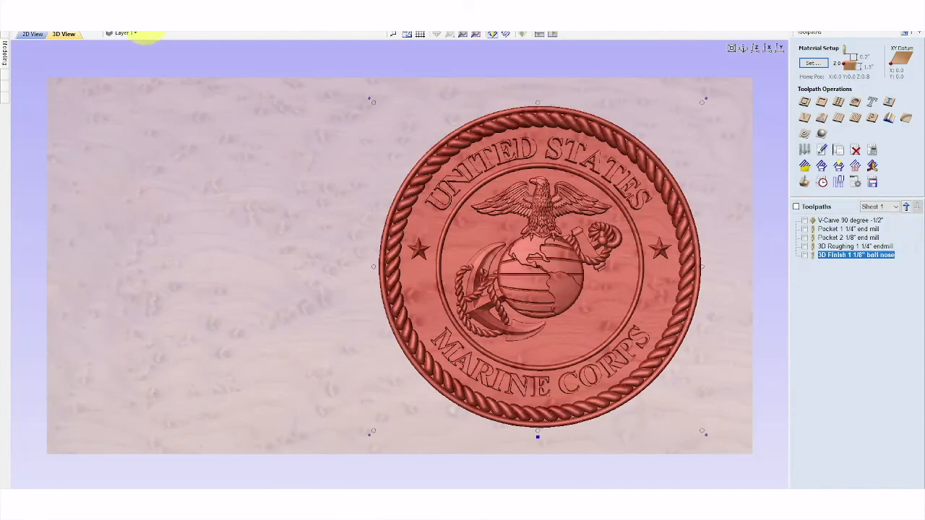
Step: Save the project as a new Aspire file named MARINE CORPS FLAG in the Downloads folder
click(4, 27)
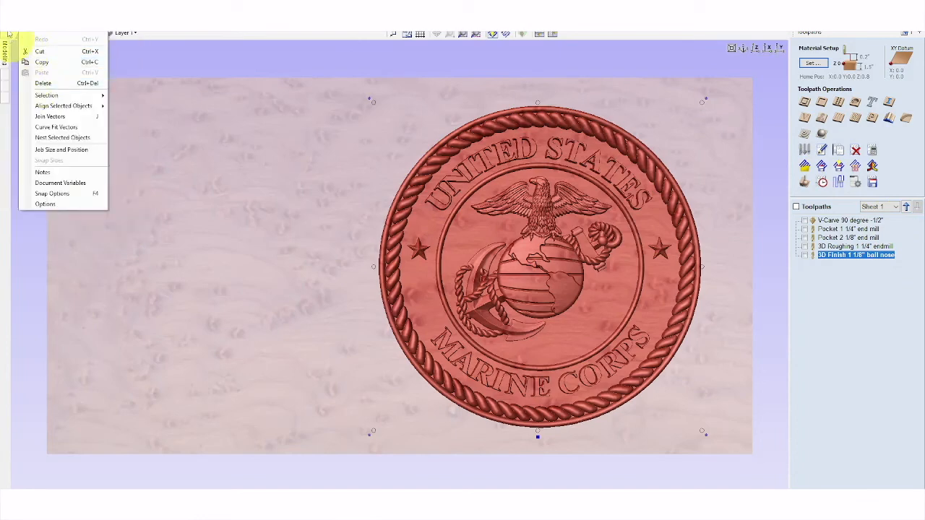
click(30, 81)
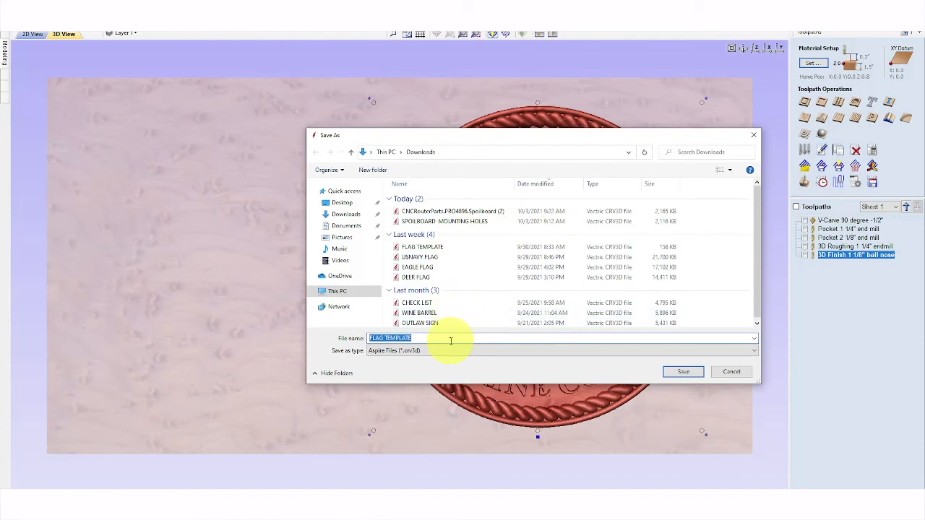
text(ma)
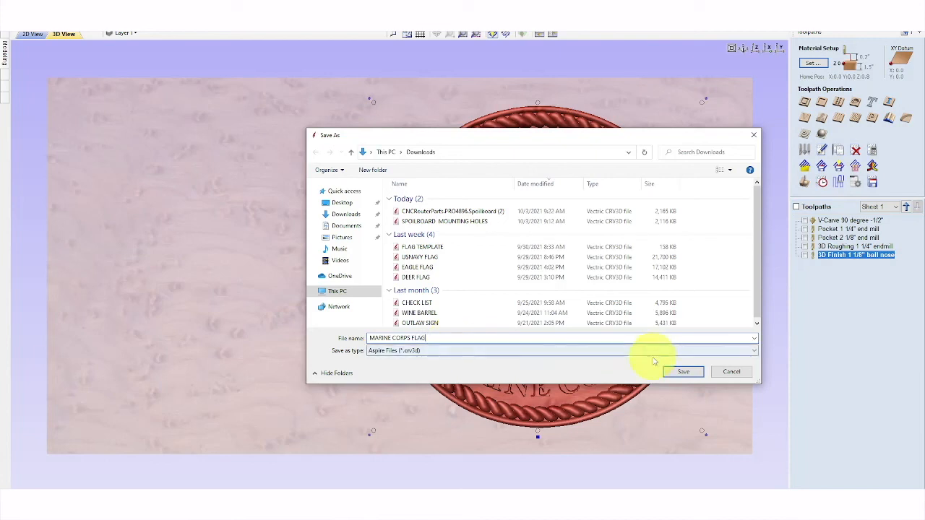
click(688, 372)
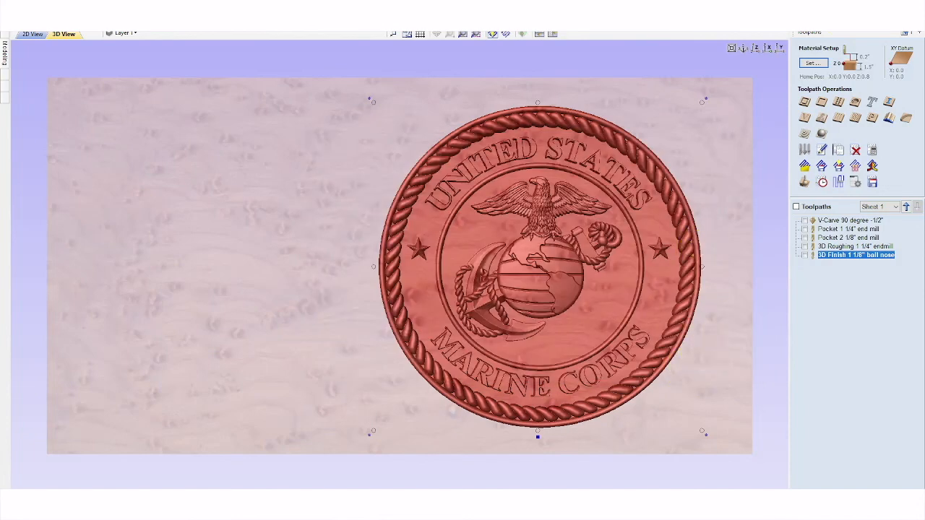